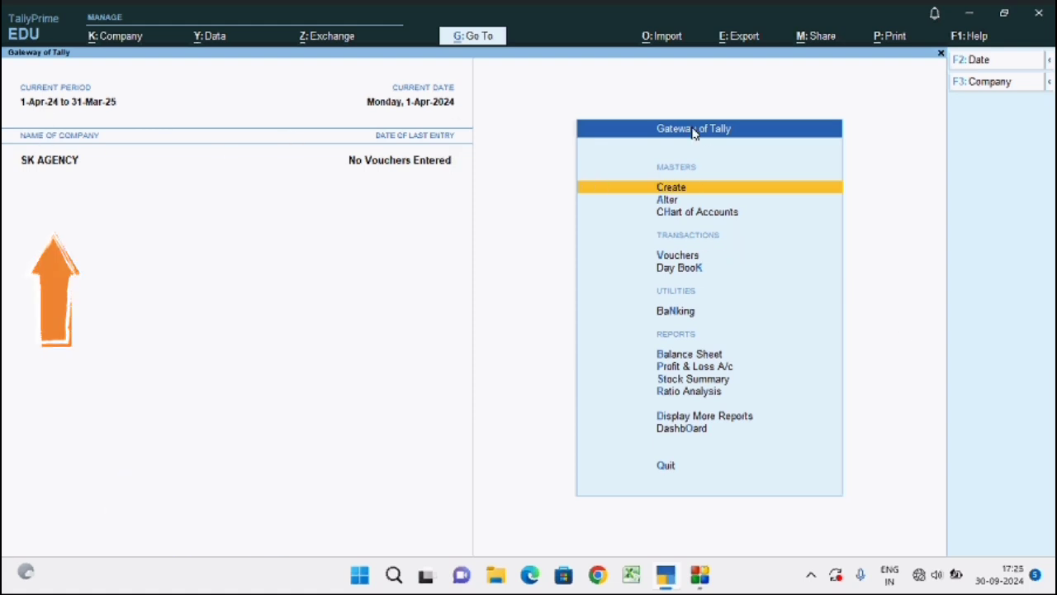
Step: Start a new ledger with the customer's name and place it under the Sundry Debtors group
left_click(682, 188)
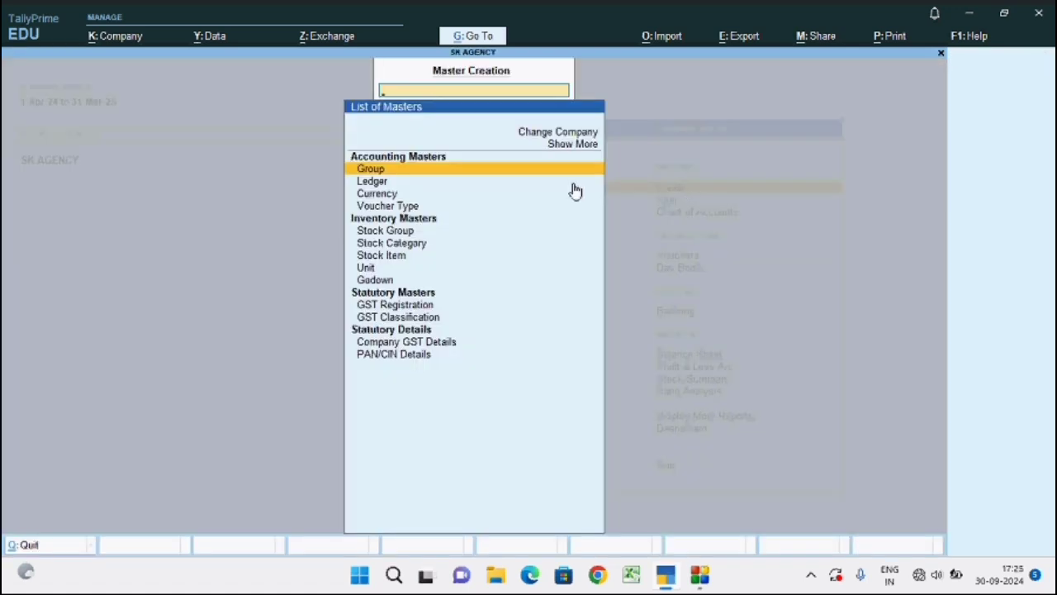
left_click(382, 181)
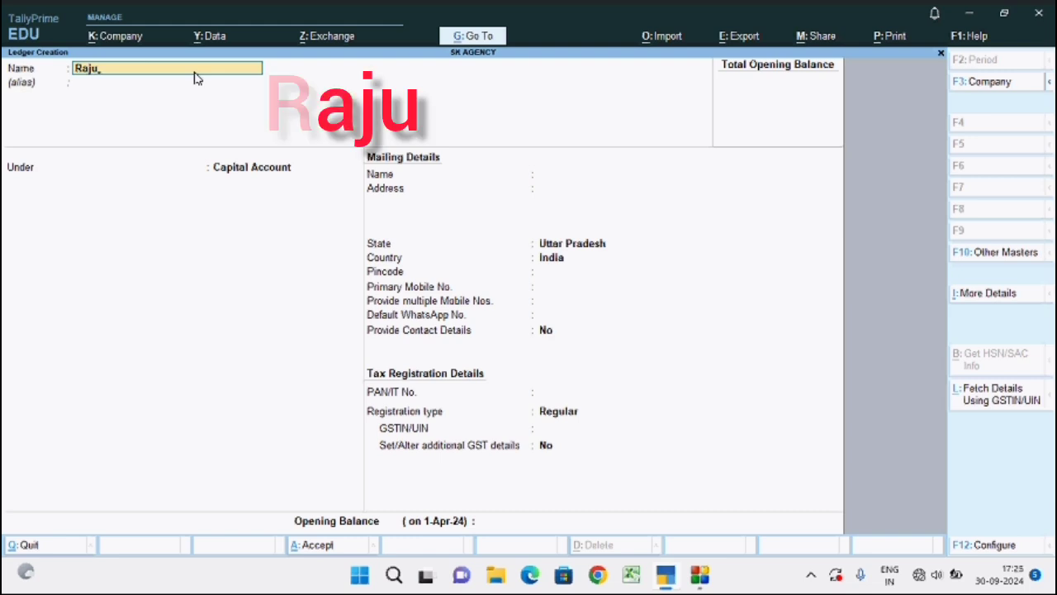
key("Return")
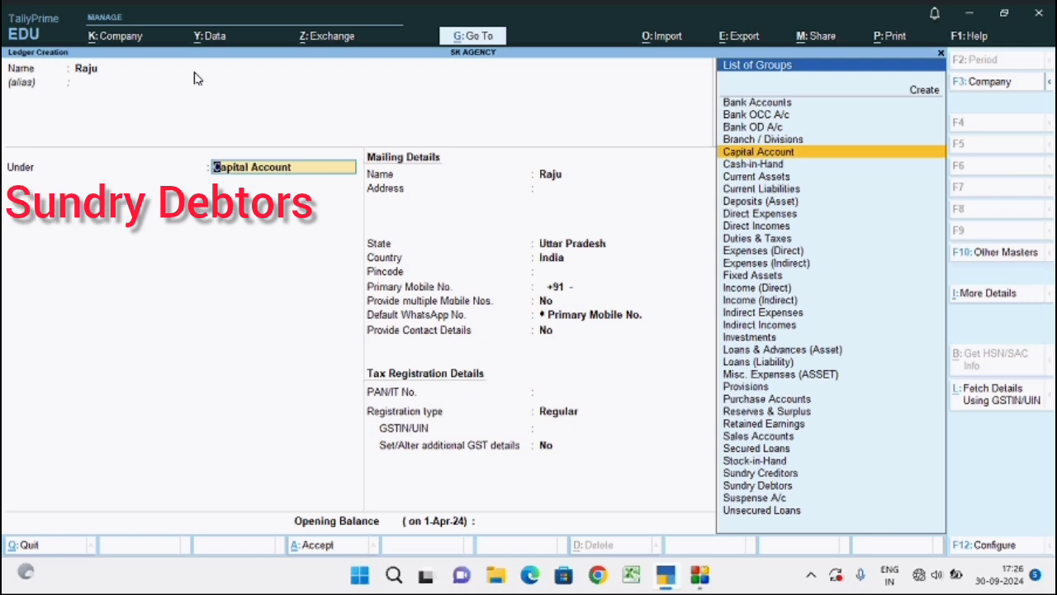
type("S")
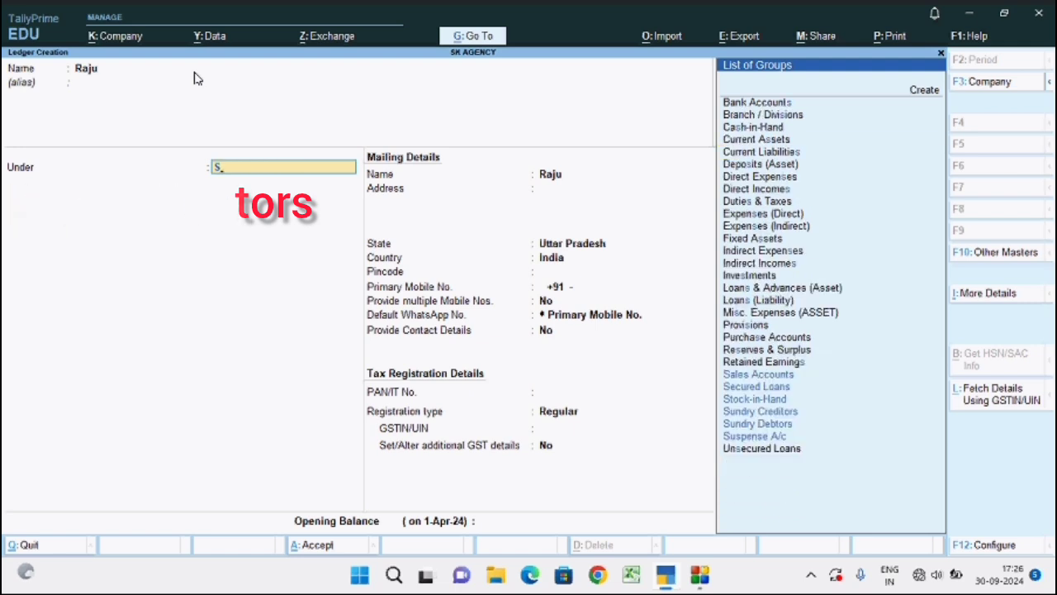
key("Down")
key("Down")
key("Down")
key("Down")
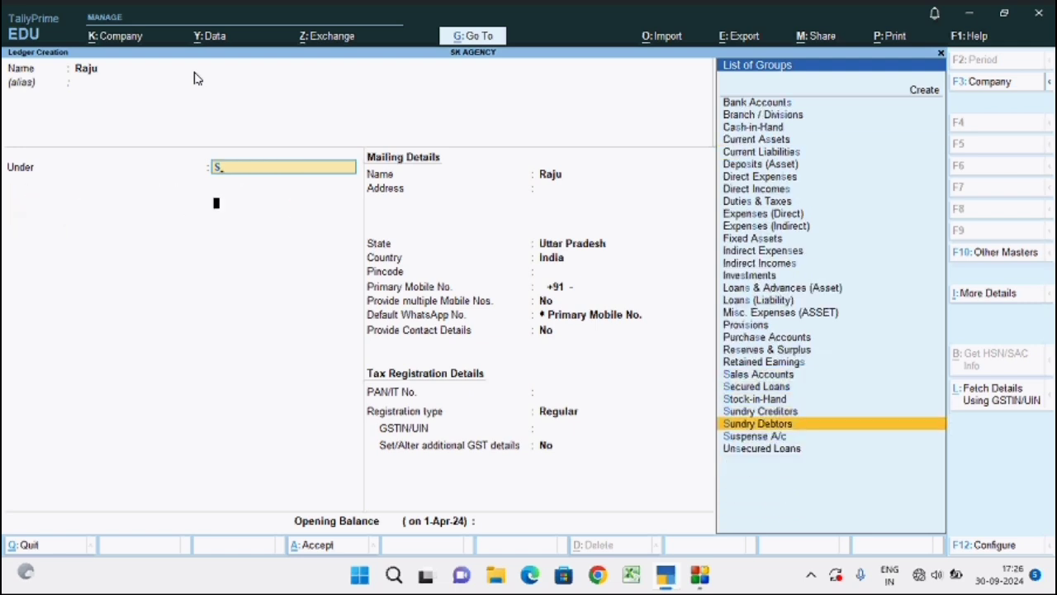
key("Return")
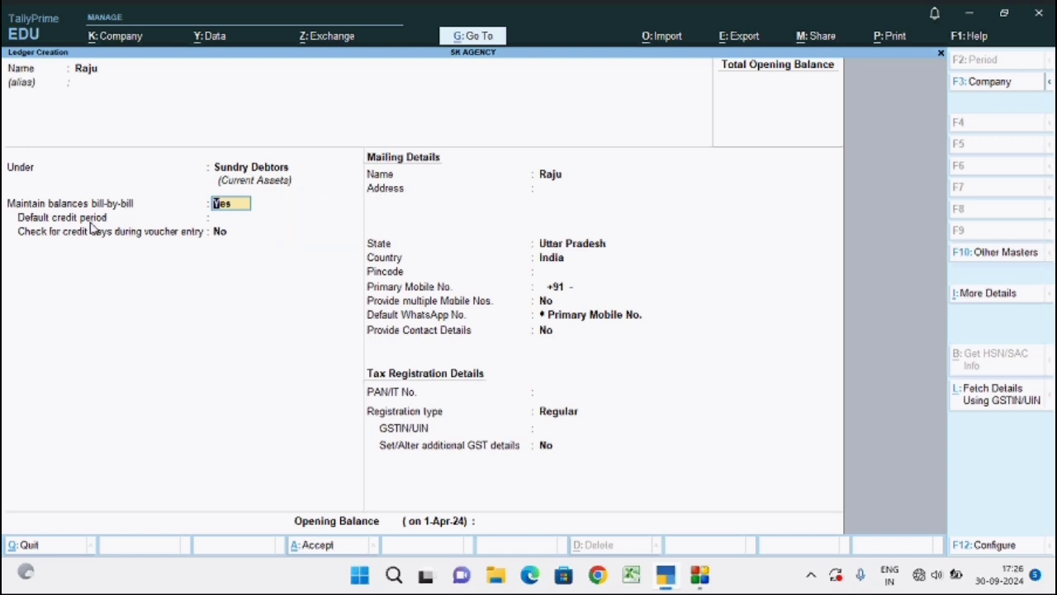
Step: Set the ledger's default credit period to 30 days, keeping bill-by-bill balances at Yes and the credit days check at No
left_click(224, 229)
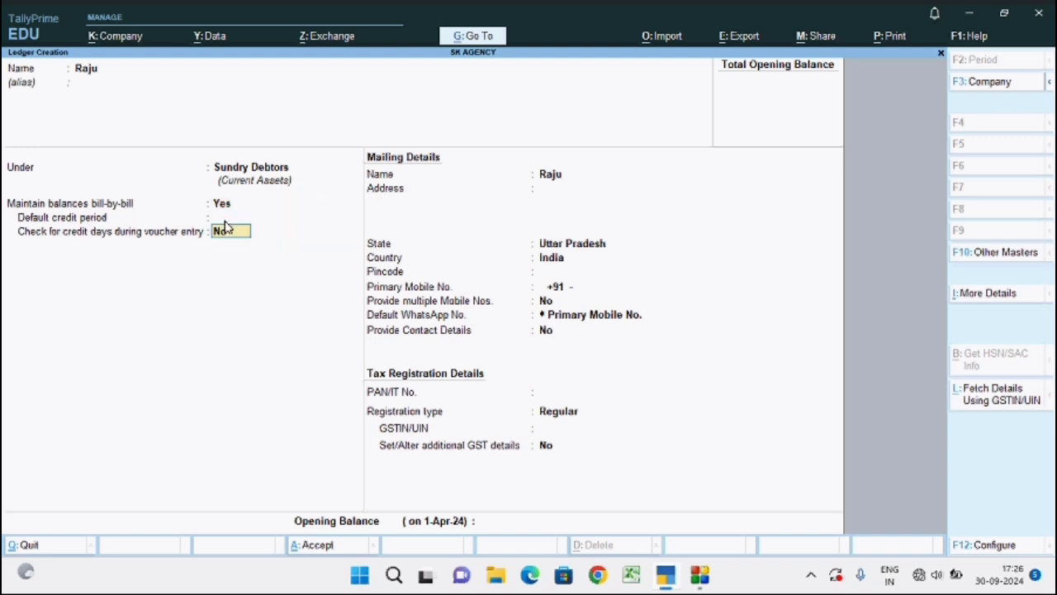
left_click(223, 206)
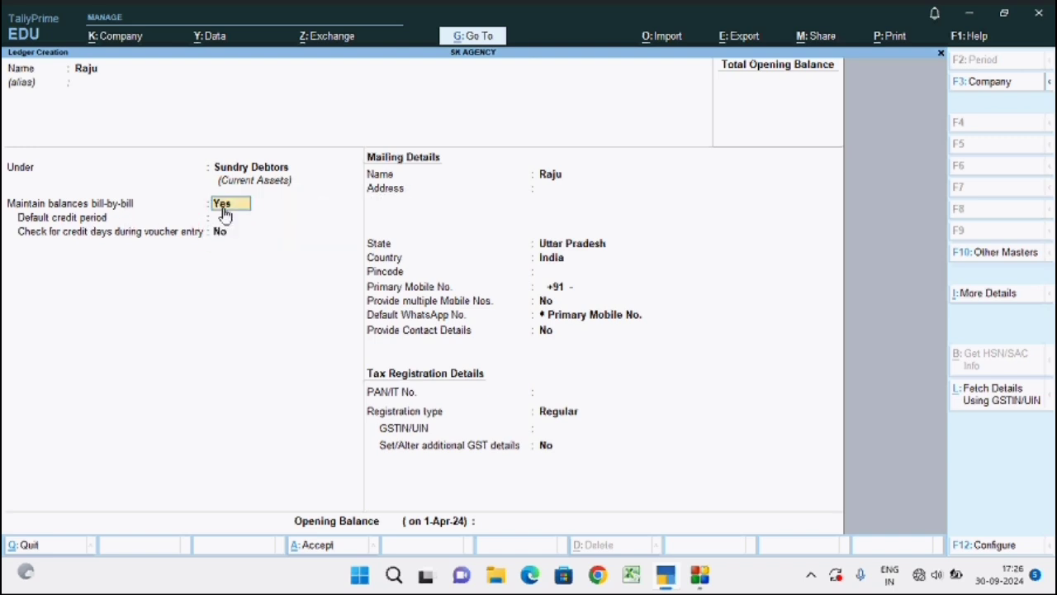
left_click(224, 214)
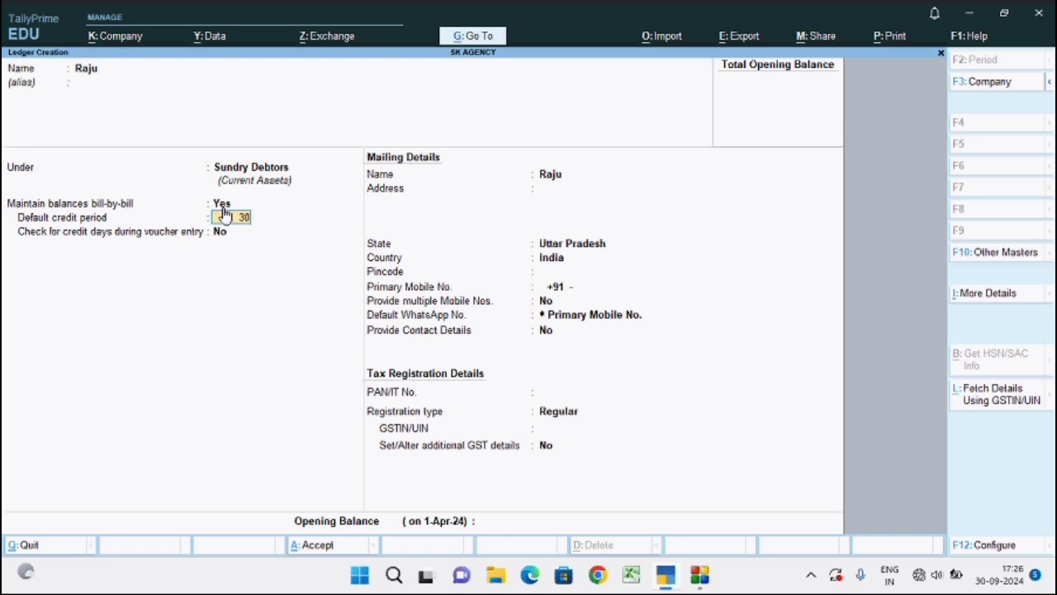
key("Return")
key("Return")
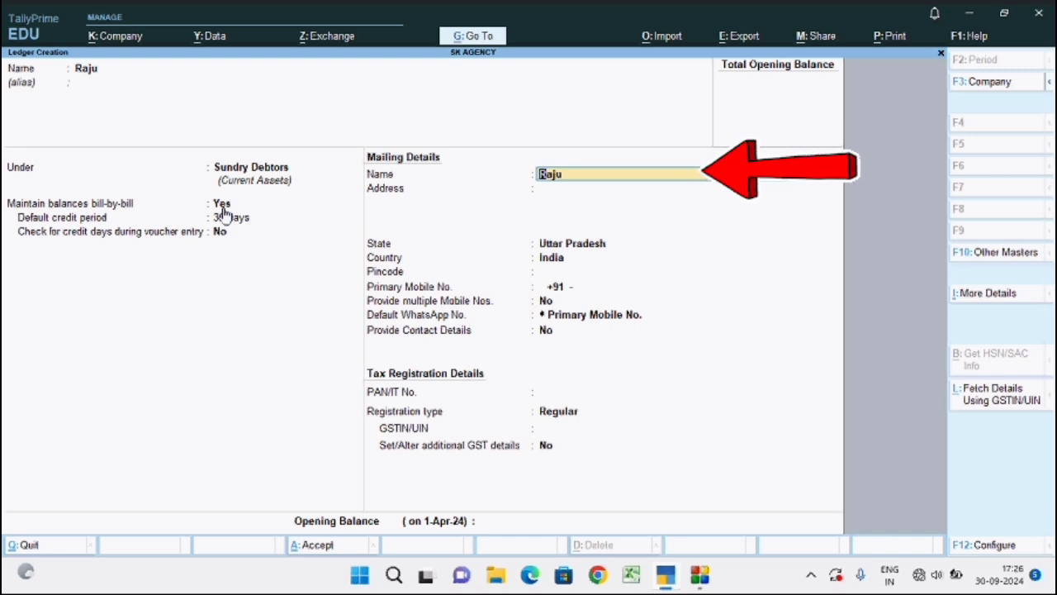
Step: Fill in the customer's address and pincode in the mailing details, keeping the mailing name and the preset state
key("Return")
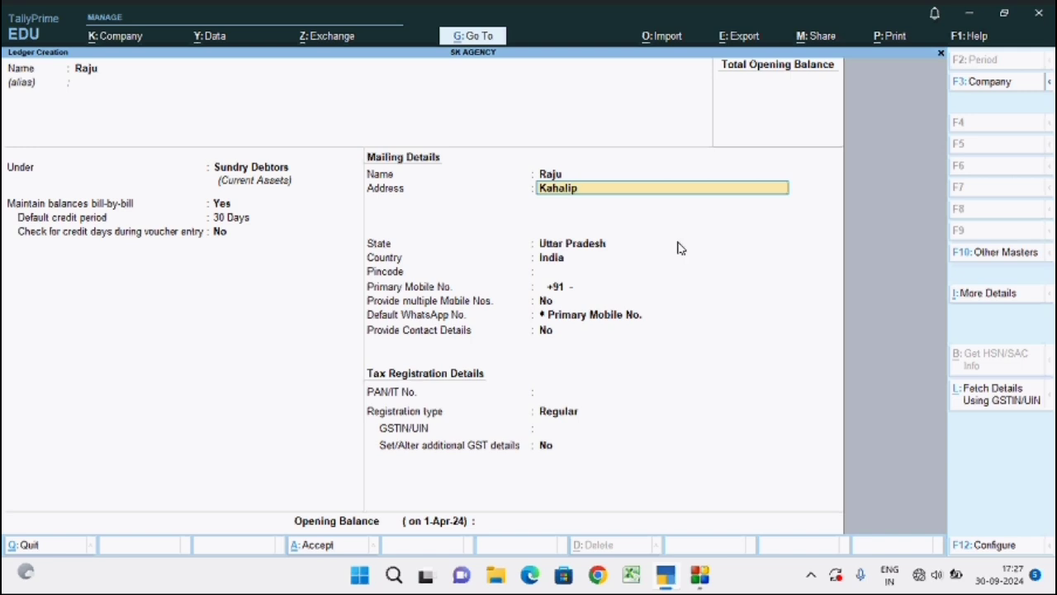
type("lp")
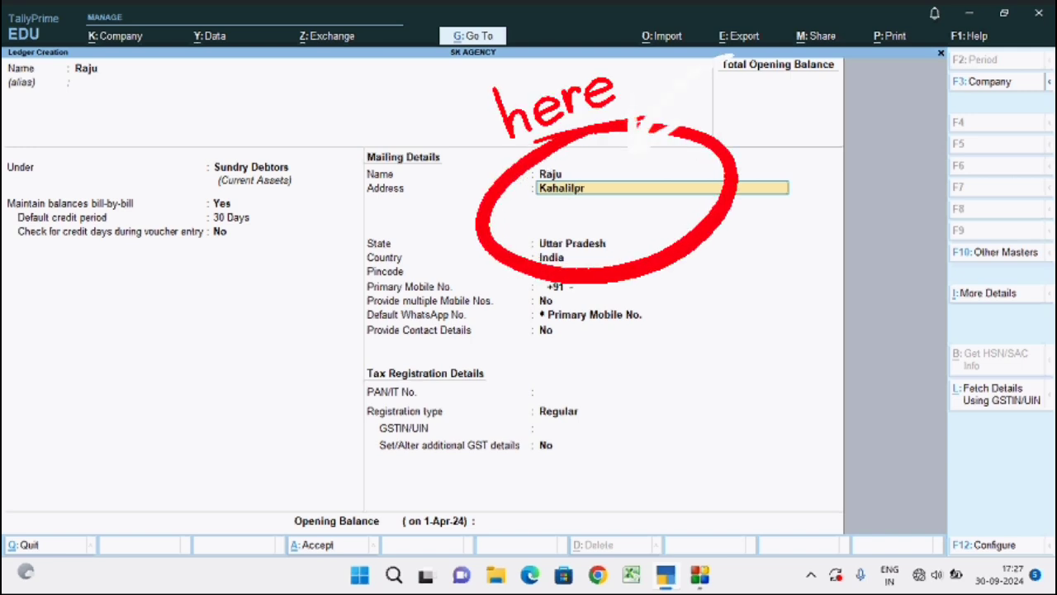
type("ur Bijnor")
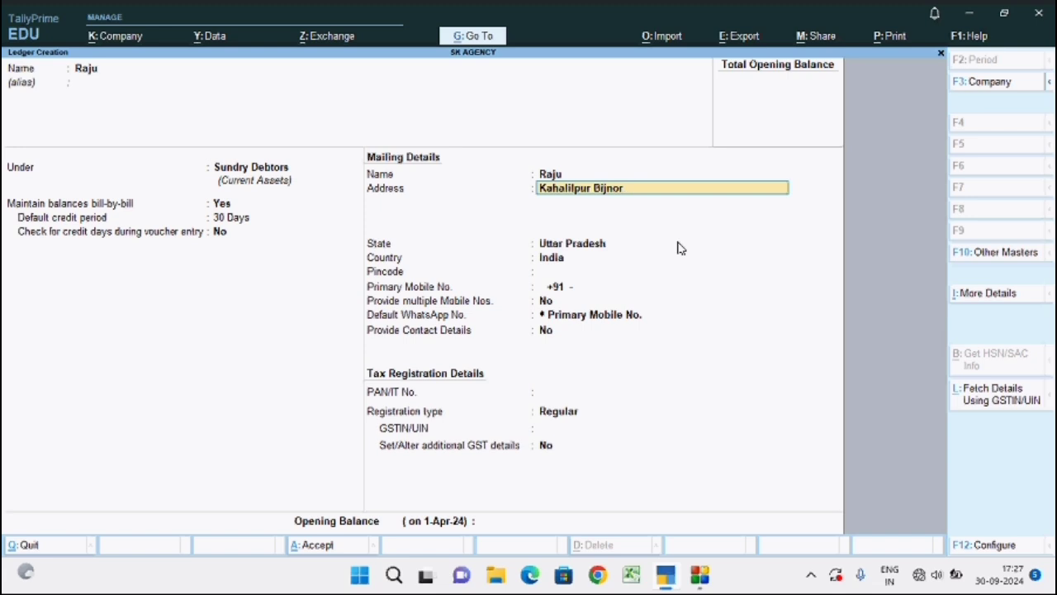
key("Return")
key("Return")
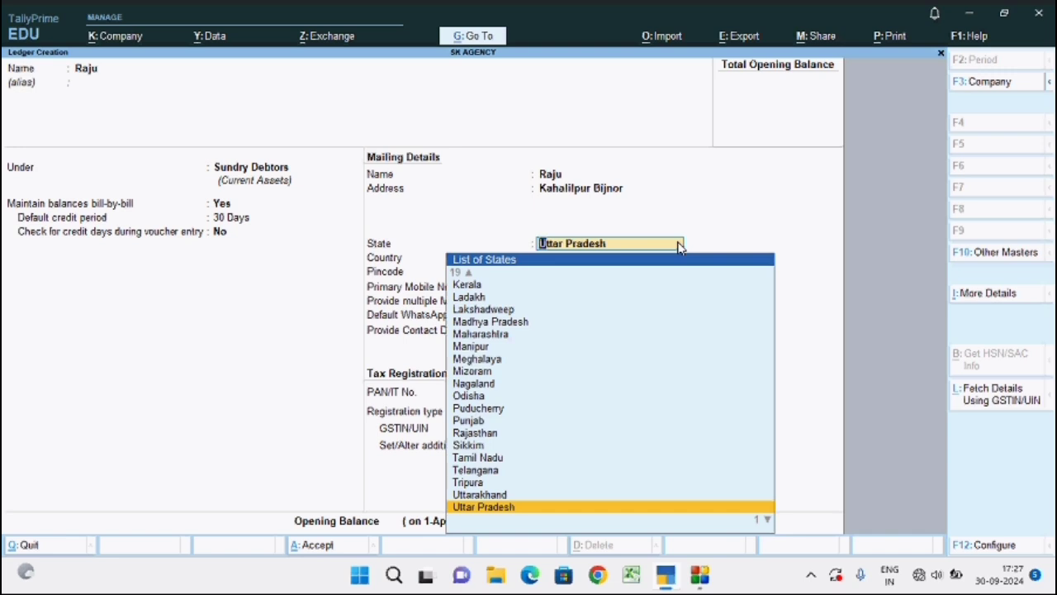
key("Return")
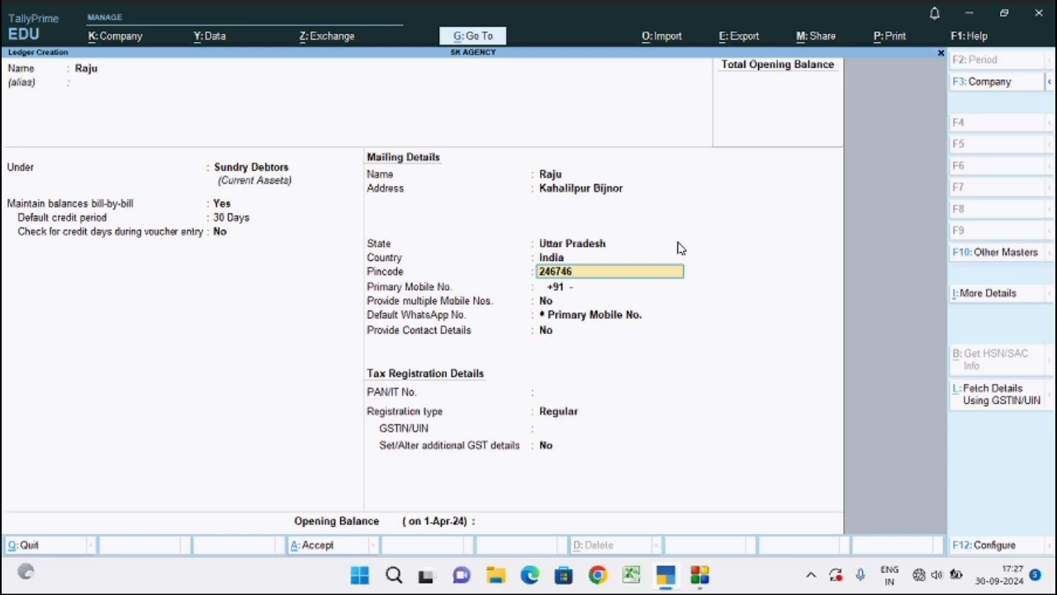
key("Return")
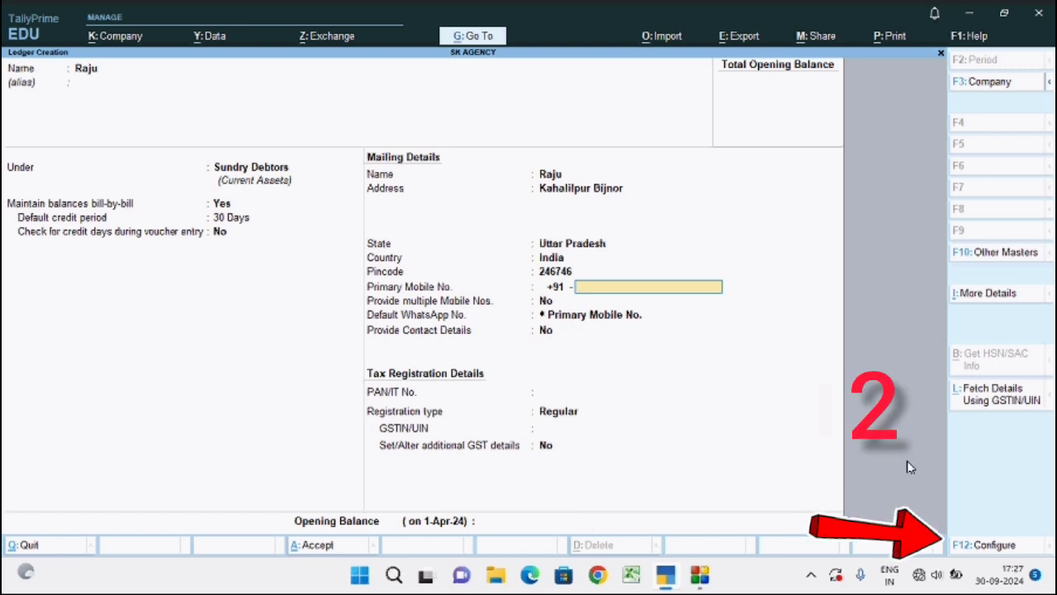
Step: Set Provide Mailing Details to No in the ledger configuration and save the configuration
left_click(988, 549)
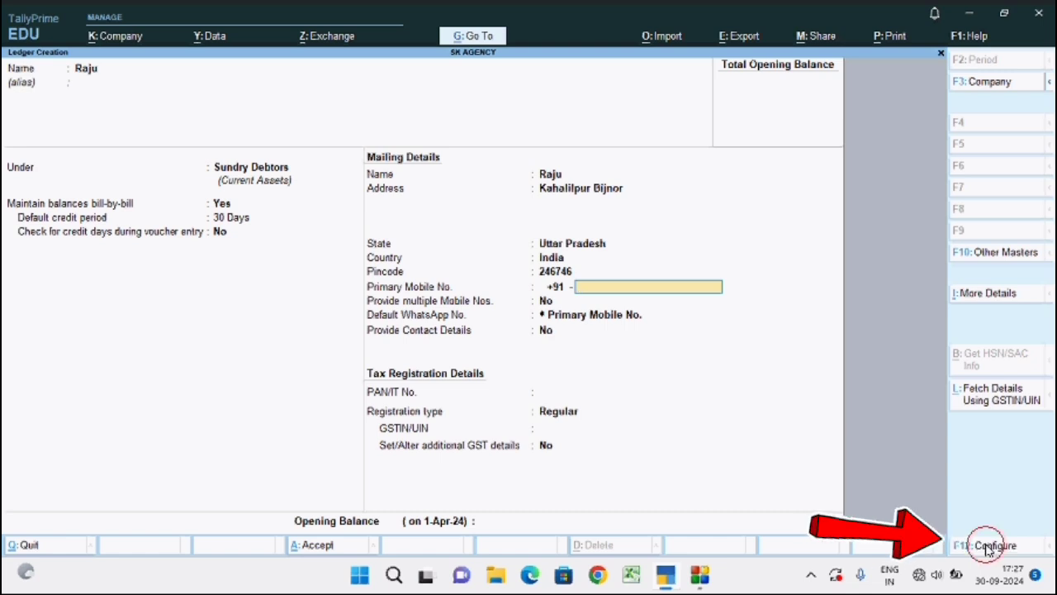
key("Return")
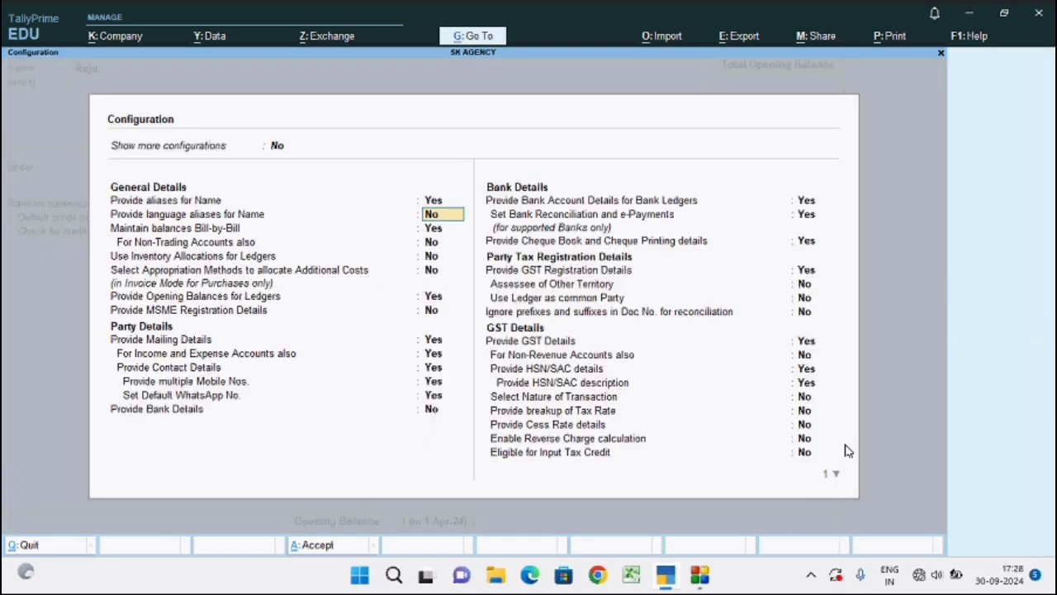
key("Return")
key("Return")
key("Return")
key("Return")
key("Return")
key("Return")
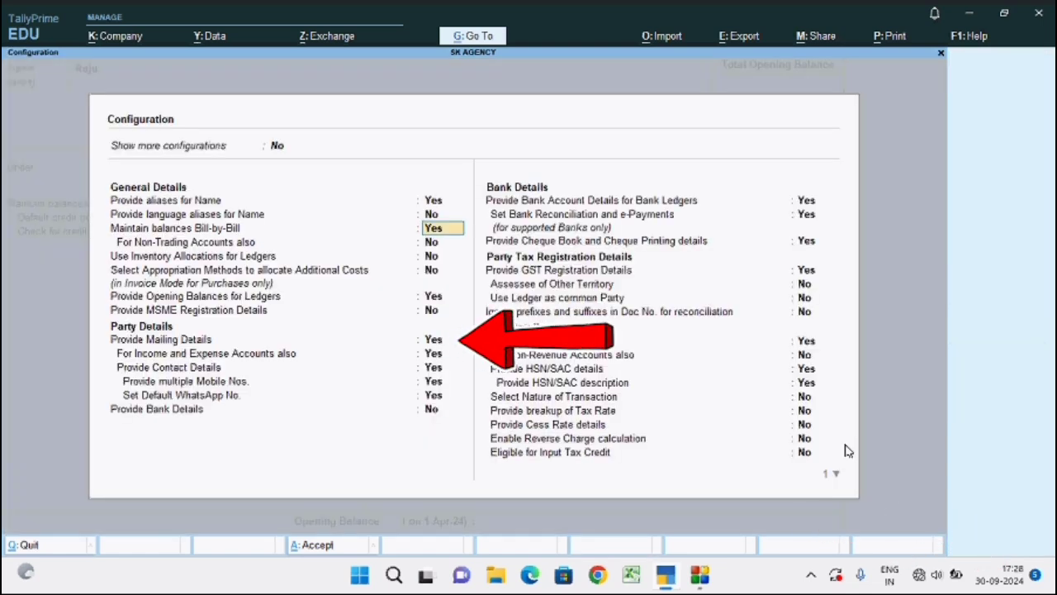
key("Return")
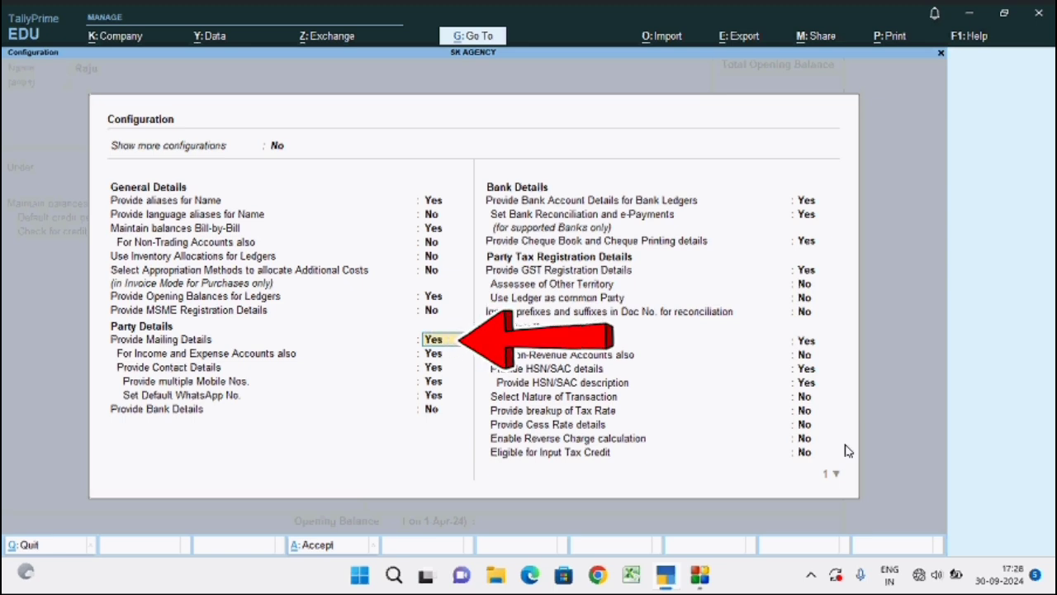
key("n")
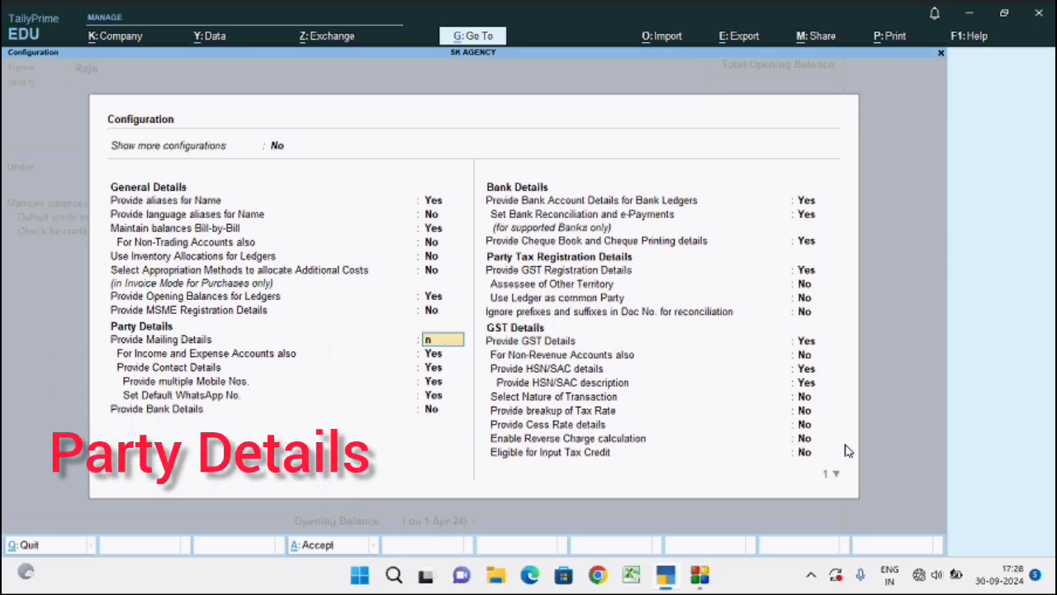
key("Return")
key("Return")
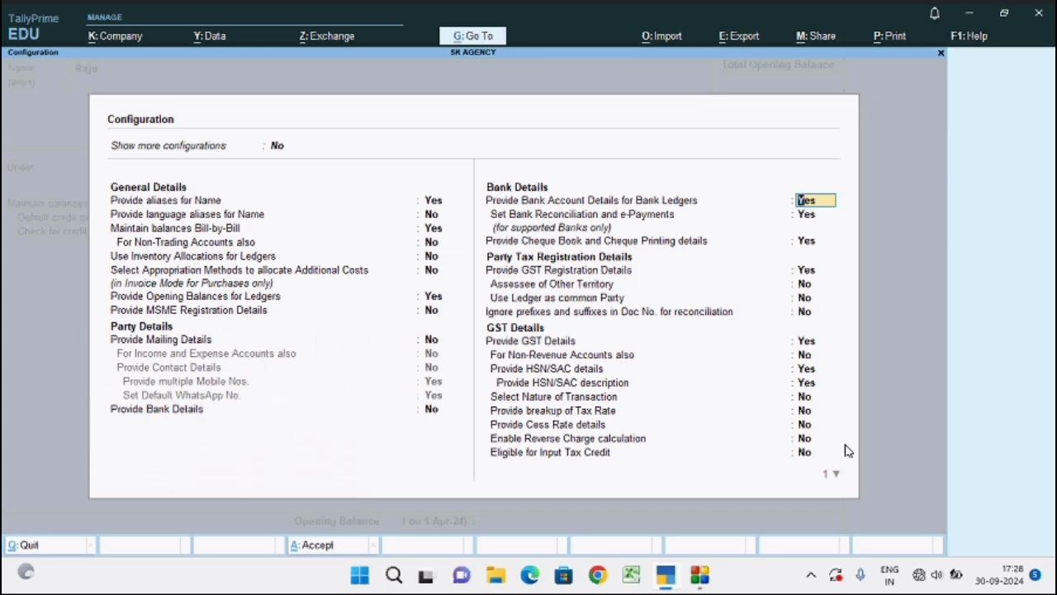
key("ctrl+a")
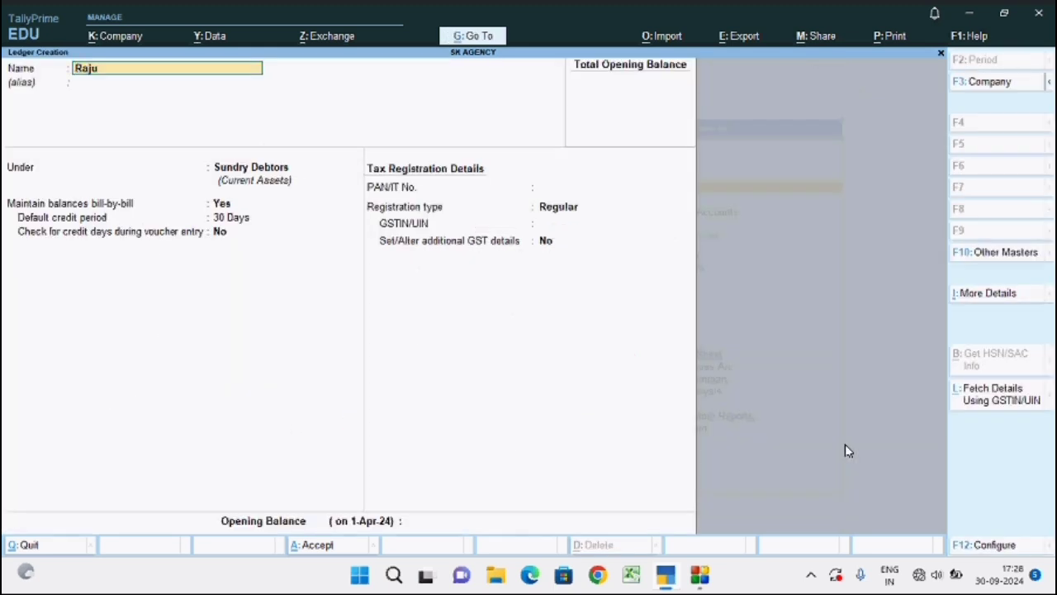
Step: Go through the ledger form's fields as far as GSTIN/UIN, leaving all entries as they are
key("Return")
key("Return")
key("Return")
key("Return")
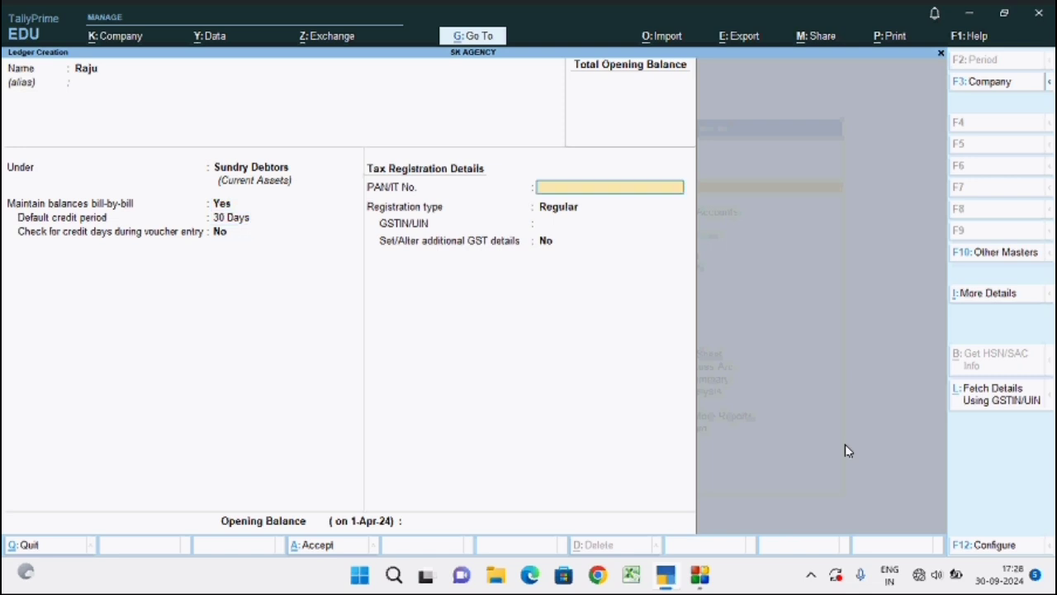
key("Return")
key("Return")
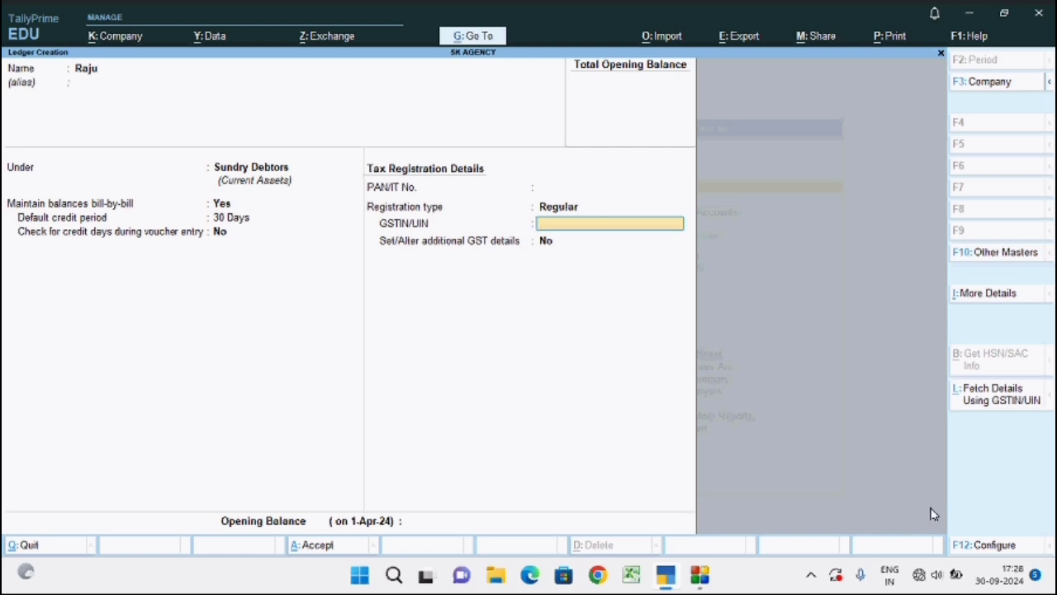
Step: Set Provide Mailing Details to Yes in the ledger configuration, leaving the option for income and expense accounts at No
left_click(988, 547)
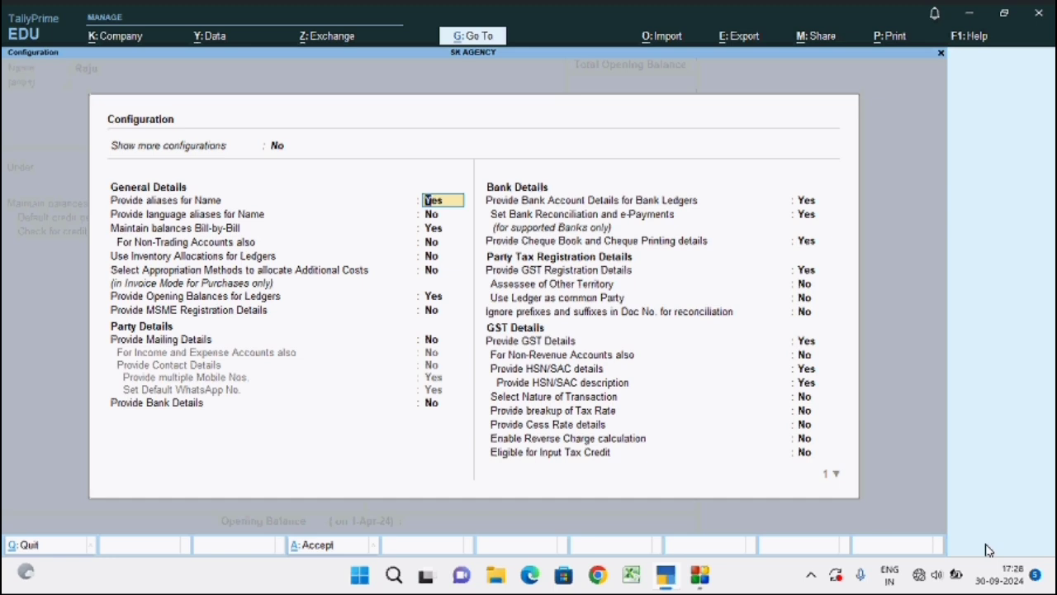
key("Down")
key("Down")
key("Down")
key("Down")
key("Down")
key("Down")
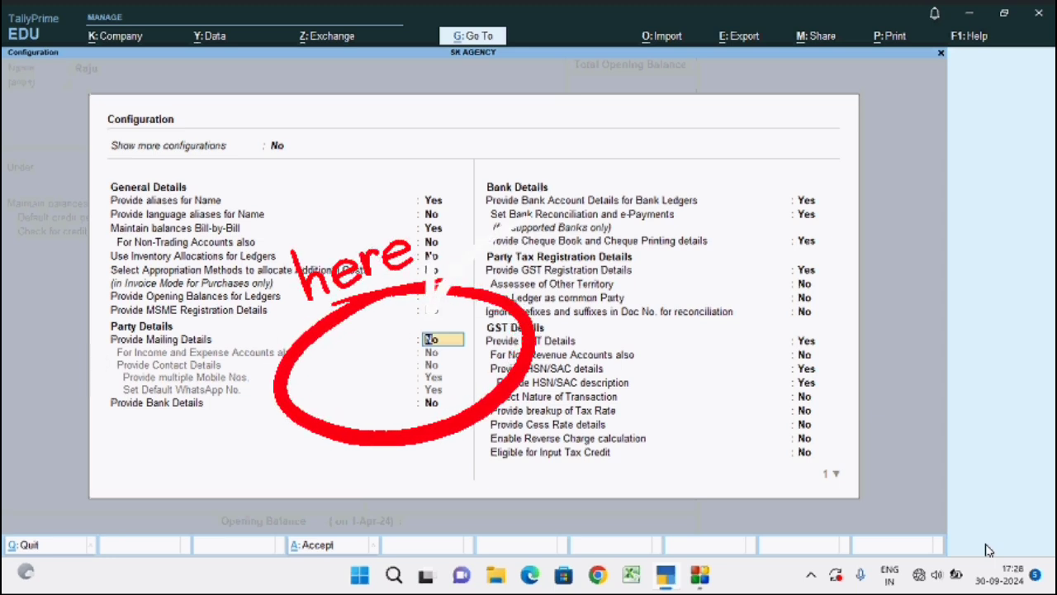
type("y")
key("Return")
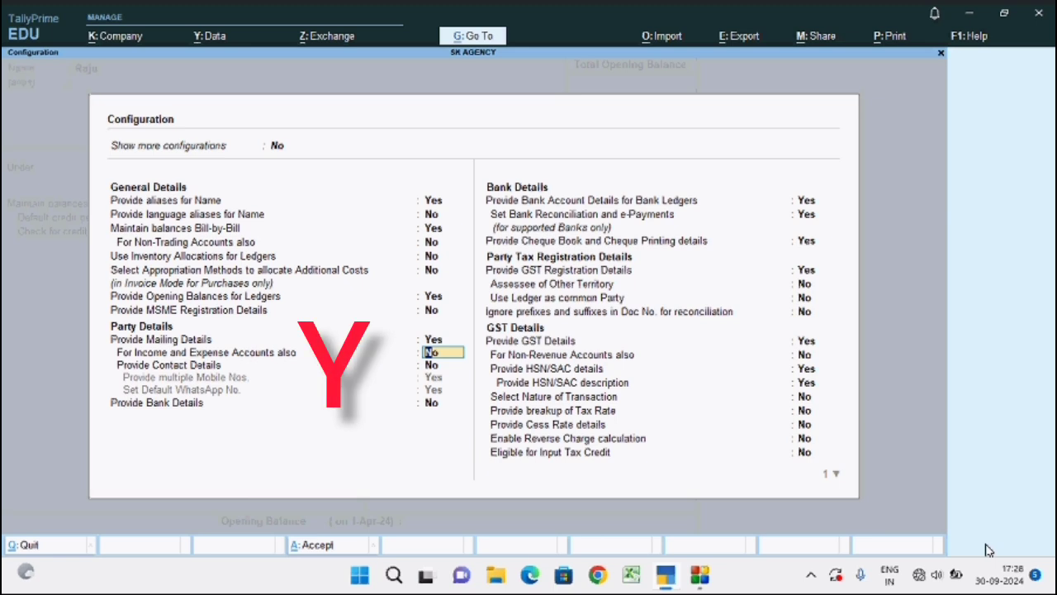
key("Return")
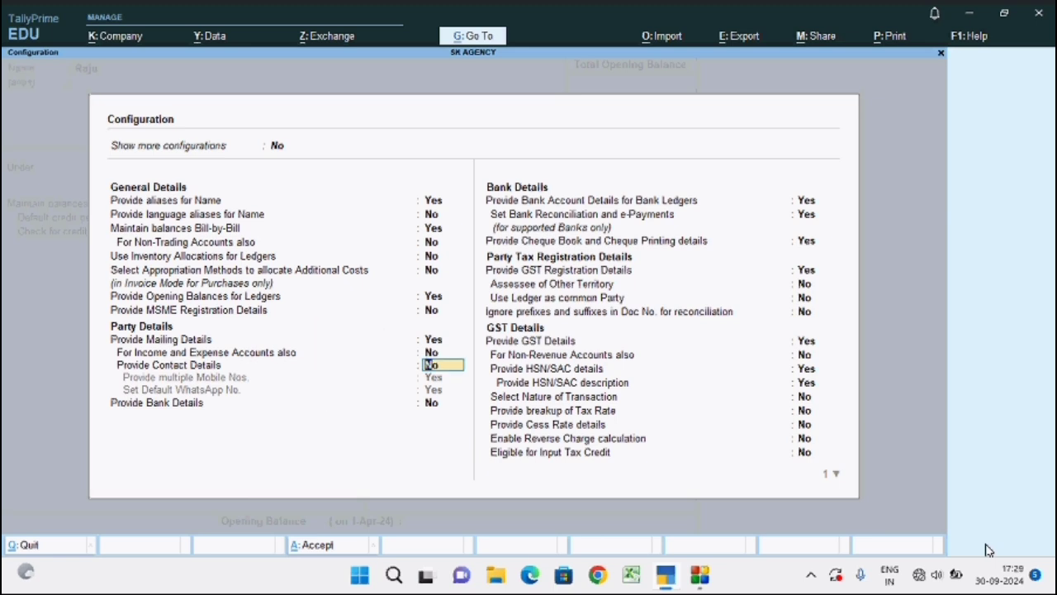
Step: Set Provide Contact Details and Provide multiple Mobile Nos. to Yes, leave Provide Bank Details at No, and save the configuration
type("y")
key("Return")
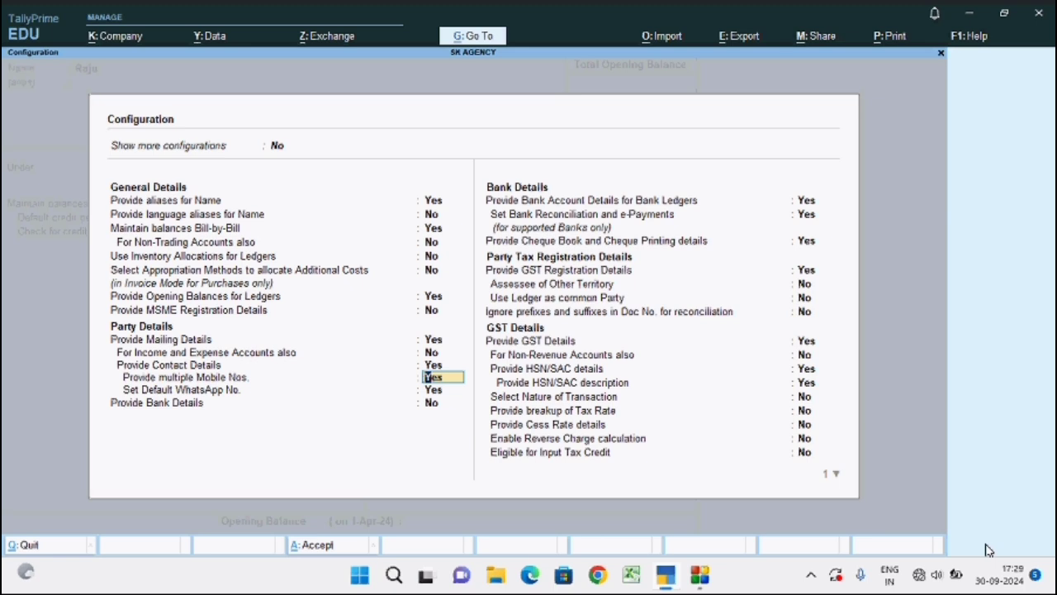
type("y")
key("Return")
key("Return")
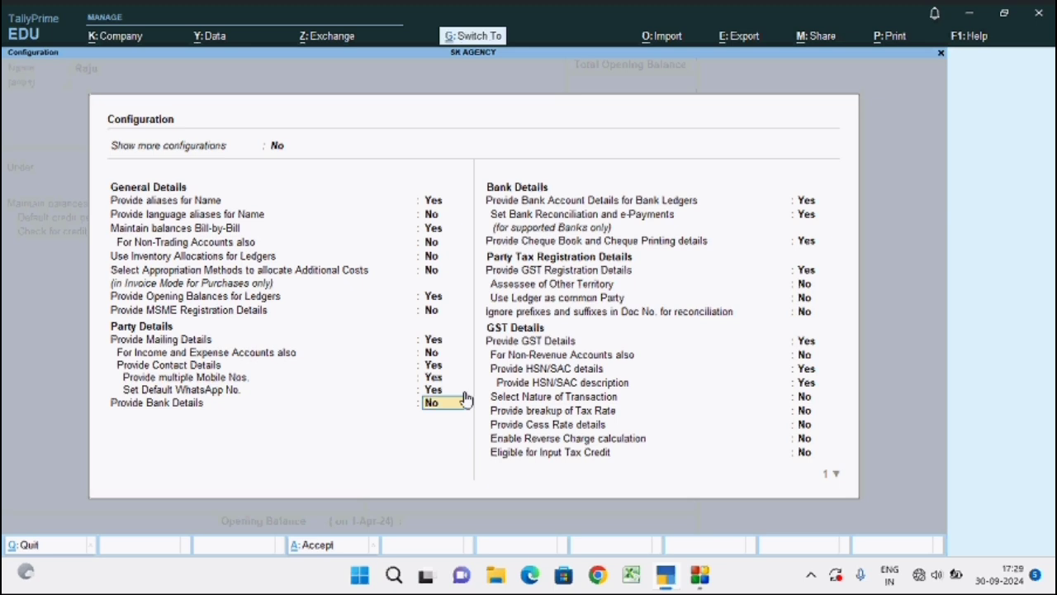
key("Return")
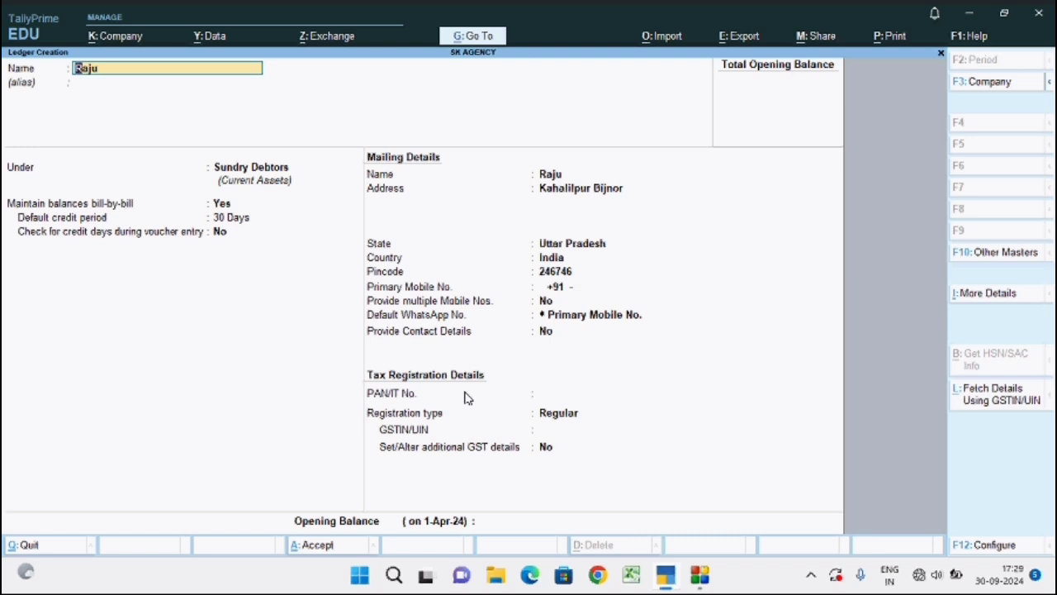
Step: Enter the customer's primary mobile number with country code +91 in the ledger's mailing details
key("Return")
key("Return")
key("Return")
key("Return")
key("Return")
key("Return")
key("Return")
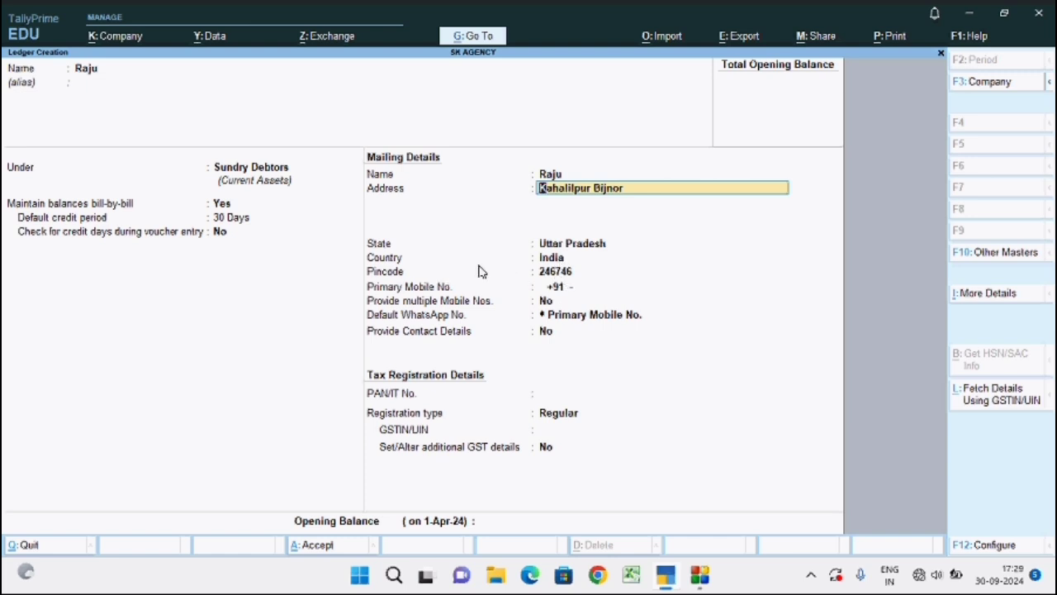
left_click(572, 290)
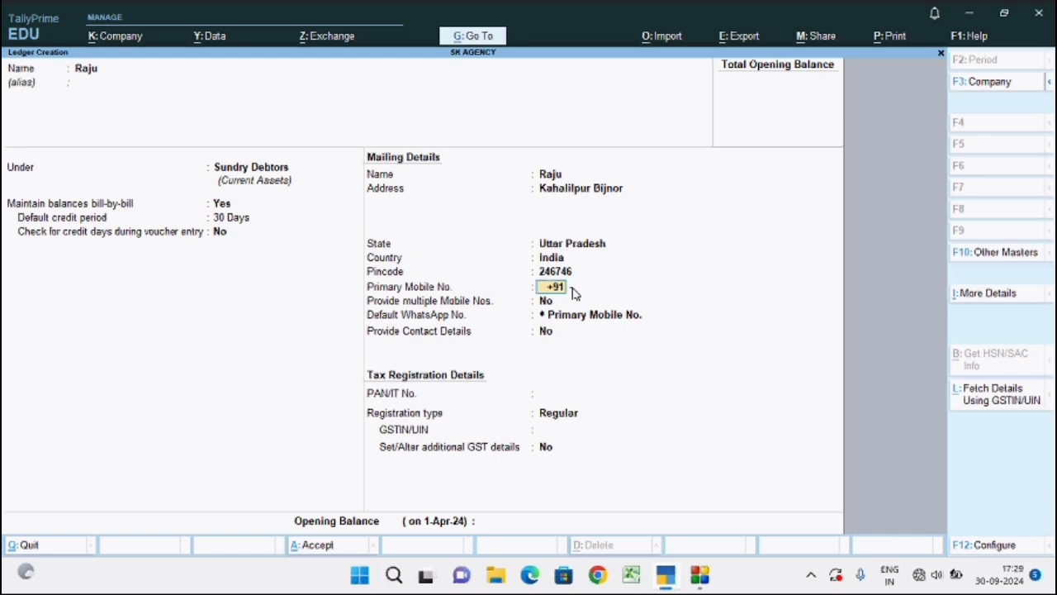
key("Return")
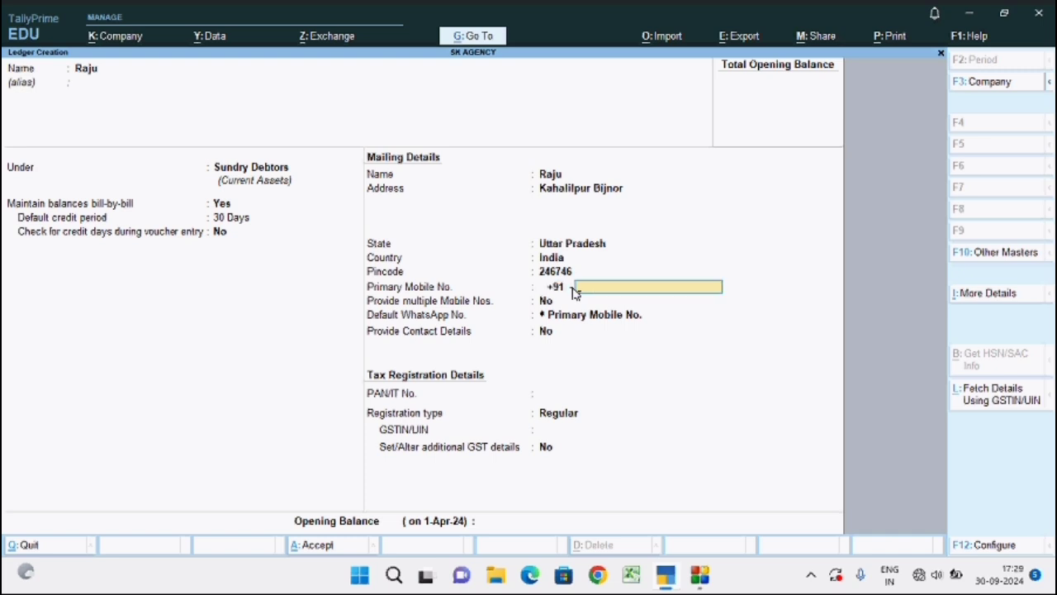
type("9412")
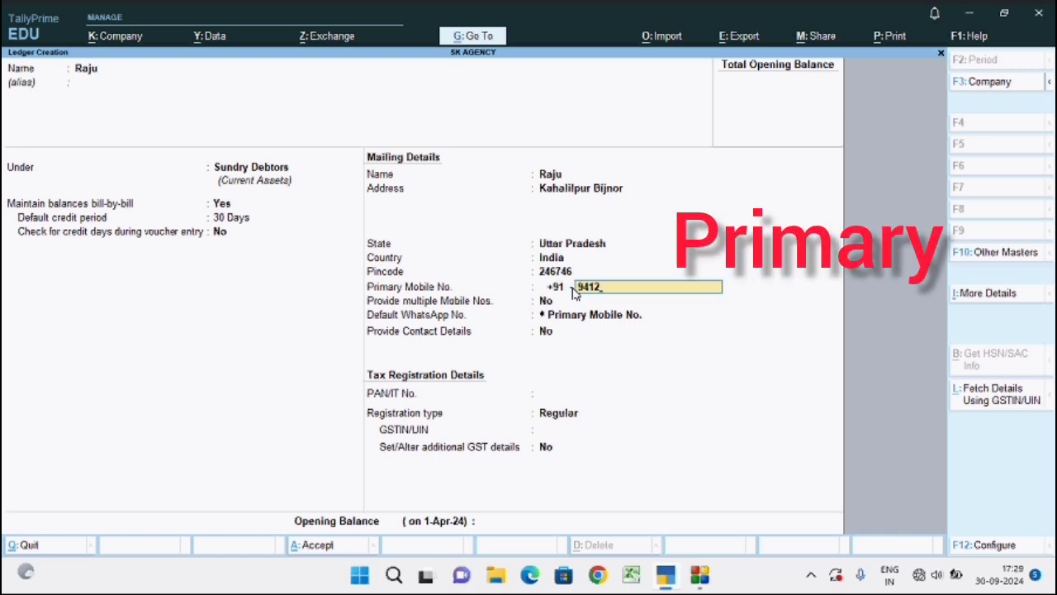
type("xxxxxx")
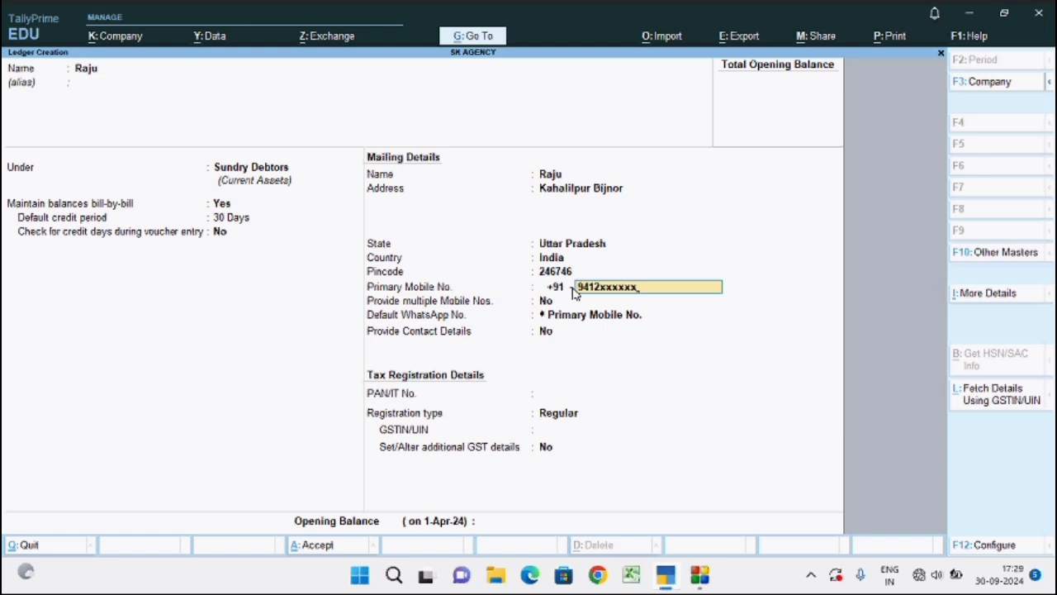
key("Return")
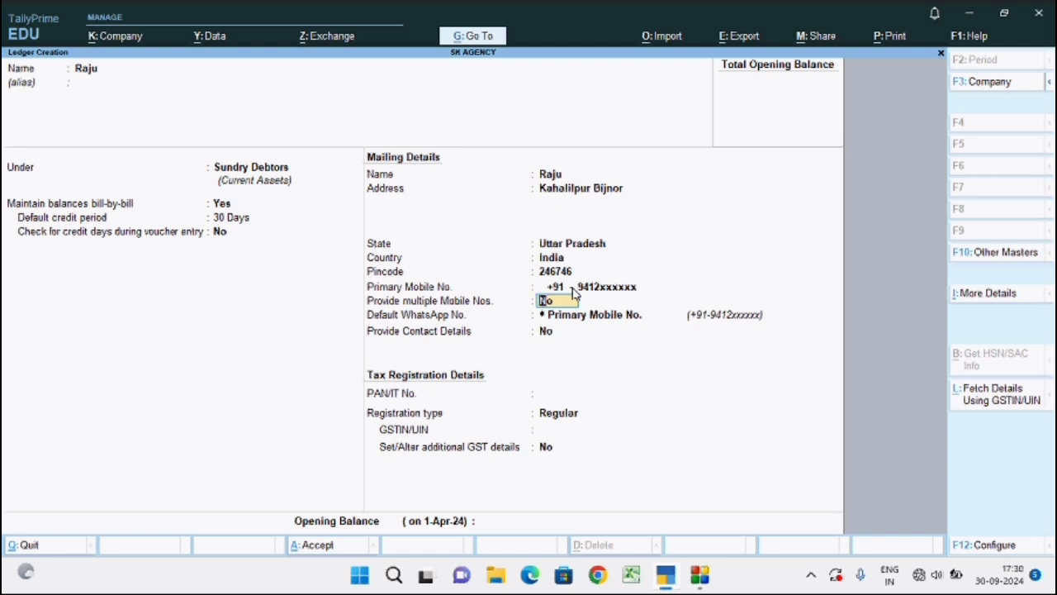
Step: Enable Provide multiple Mobile Nos. and add a second contact named Secondary Mobile No. with its +91 mobile number
type("y")
key("Return")
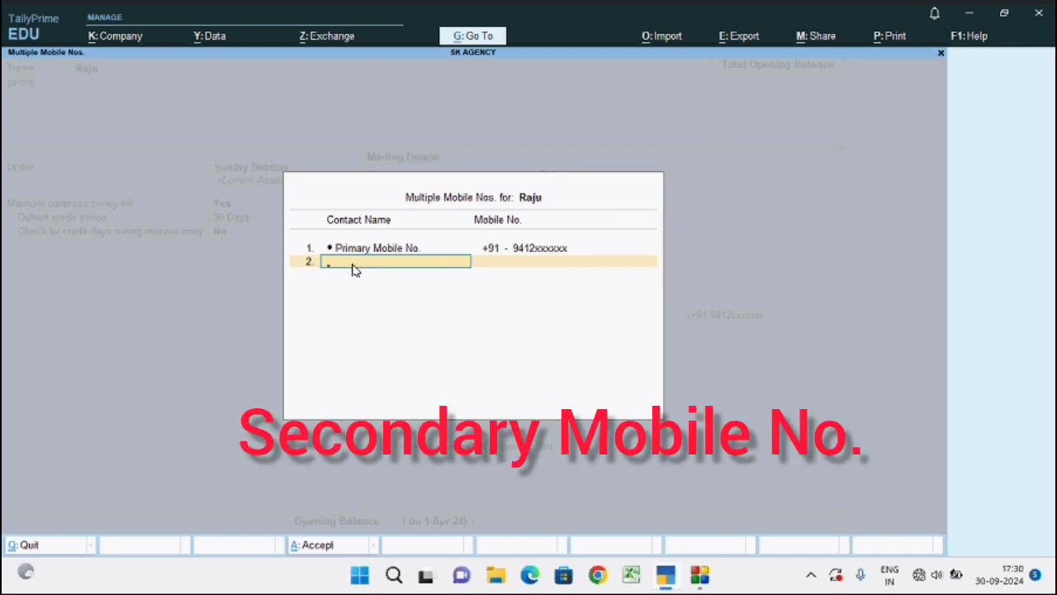
type("econ")
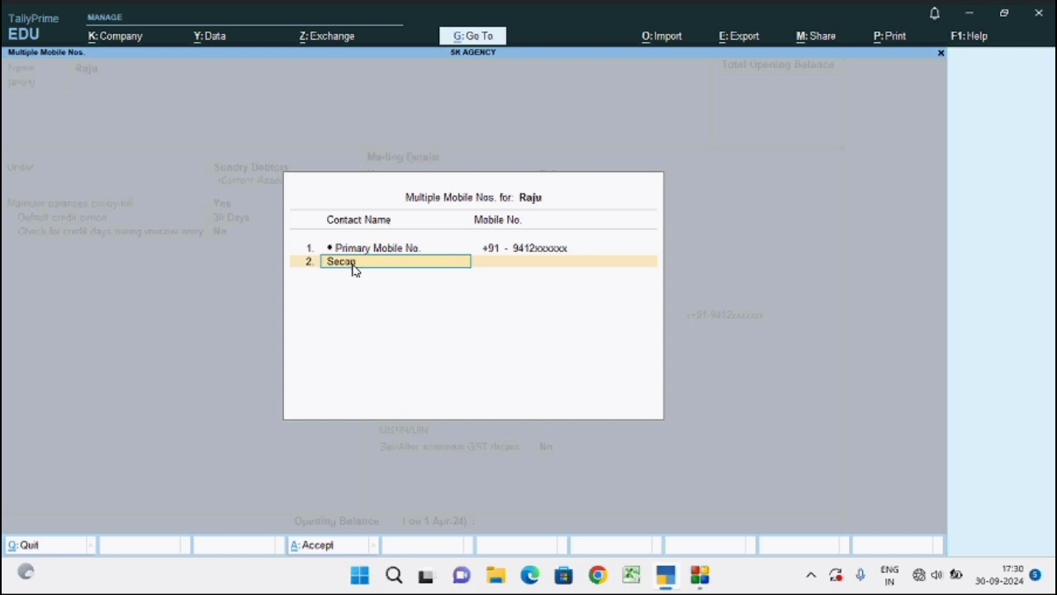
type("dary Mobile No.")
key("Return")
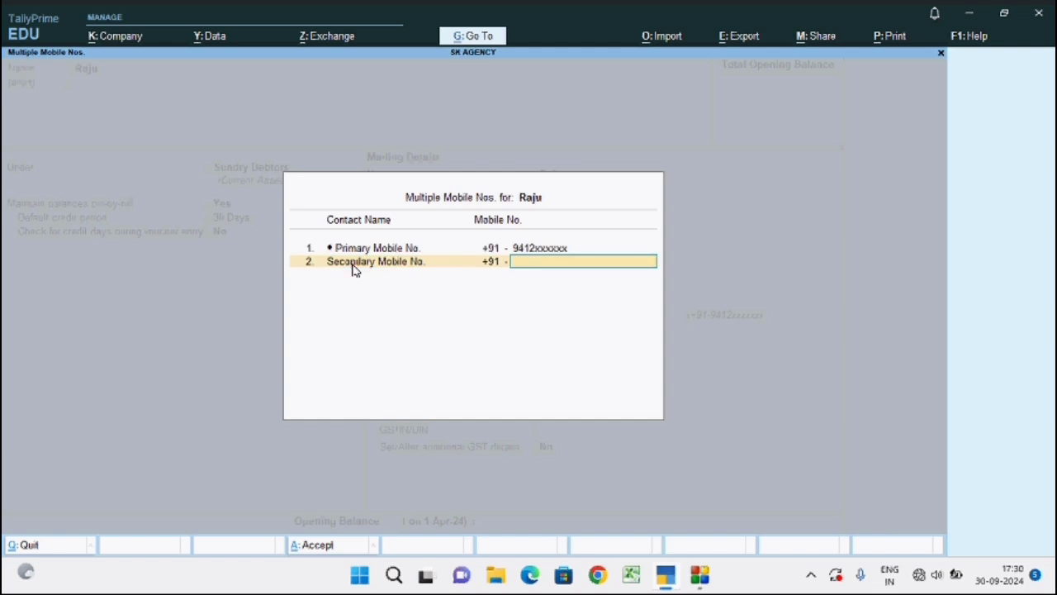
type("98")
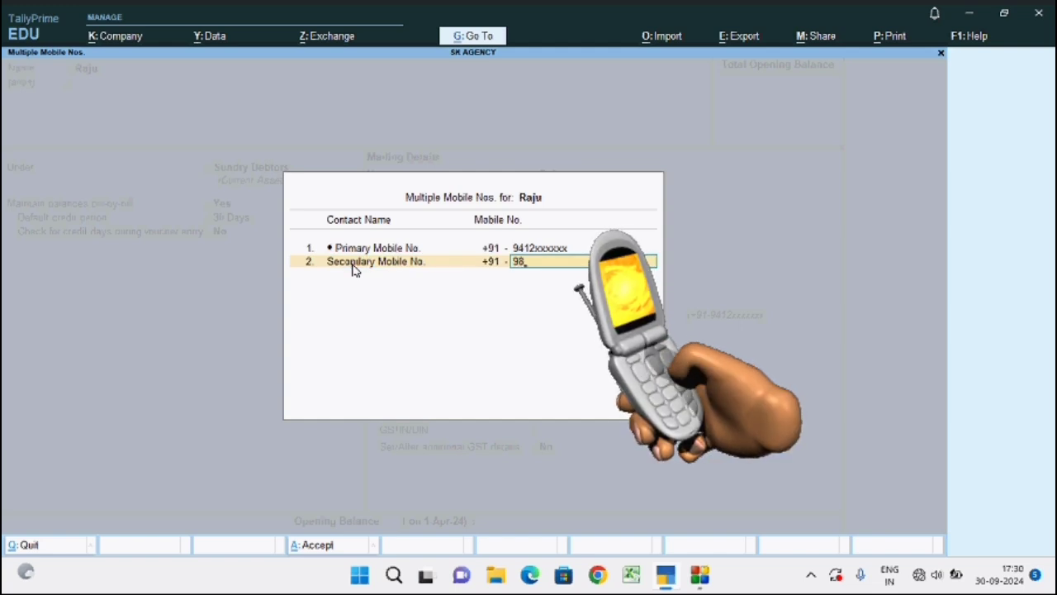
type("0000000")
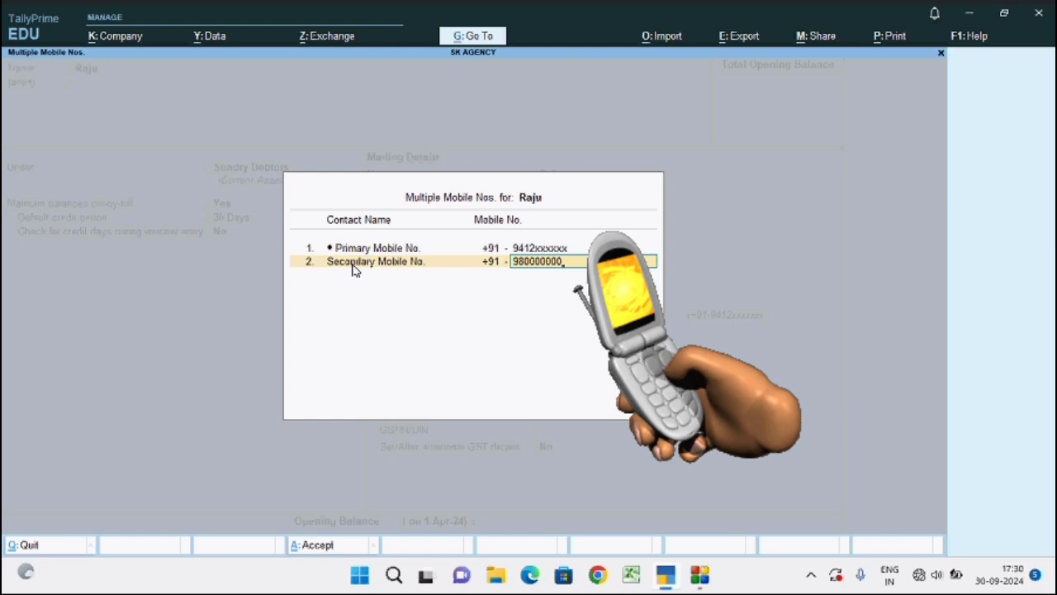
key("Return")
key("Return")
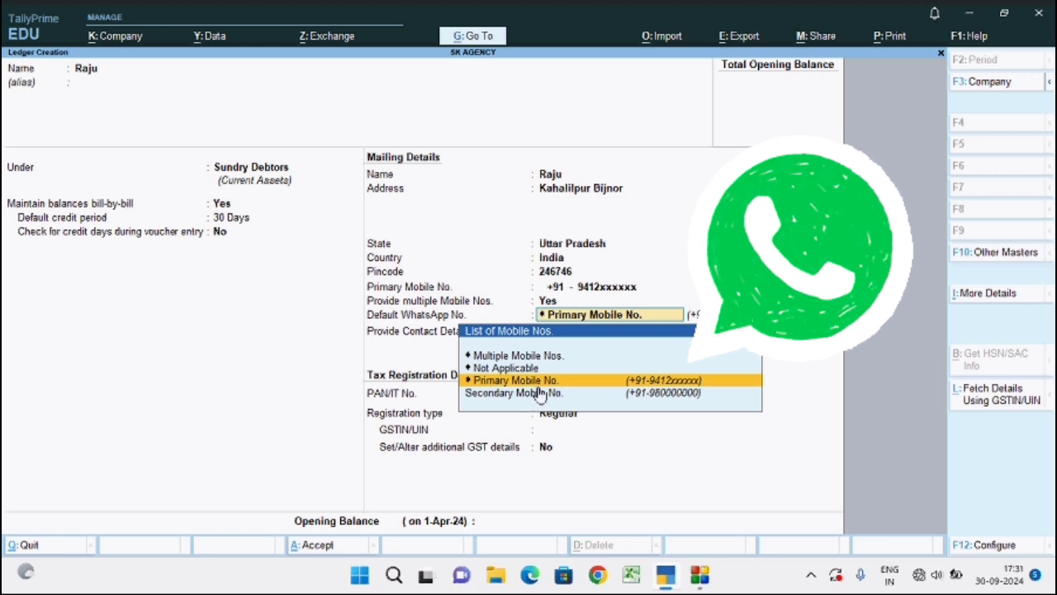
Step: Keep Primary Mobile No. as the default WhatsApp number and set Provide Contact Details to Yes
key("Return")
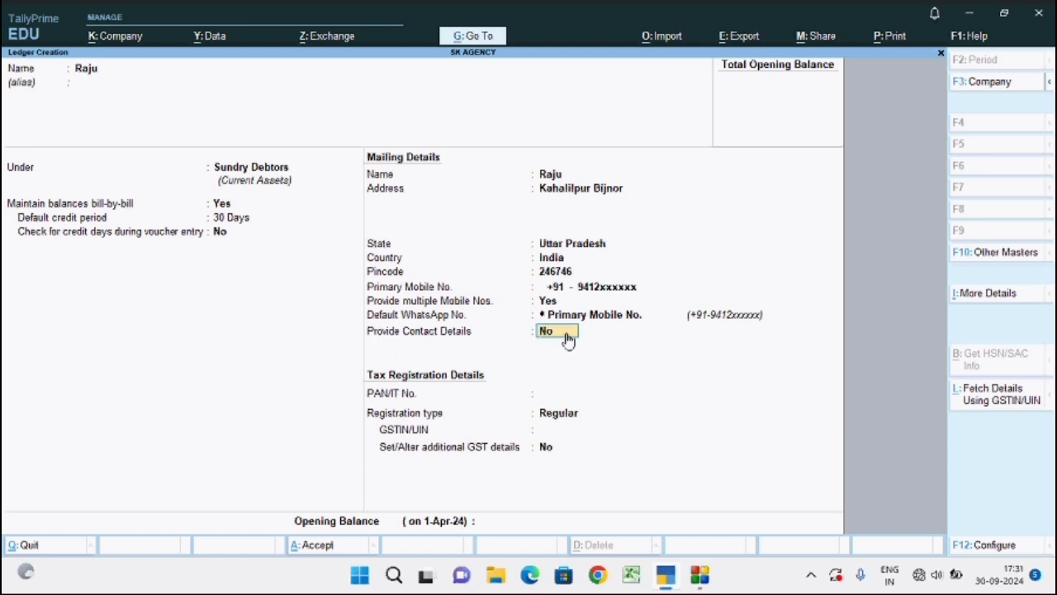
type("y")
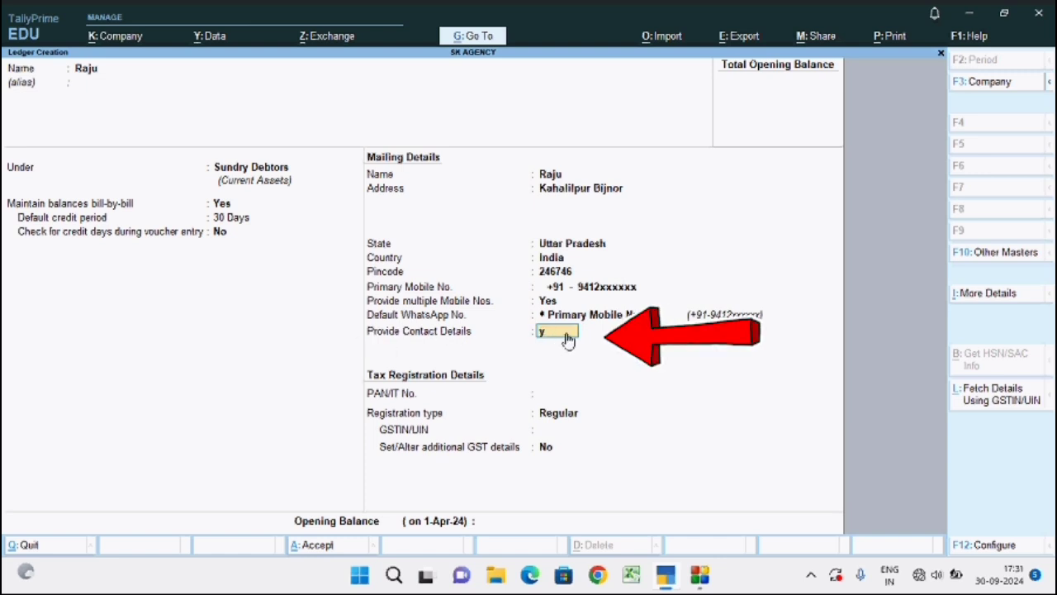
key("Return")
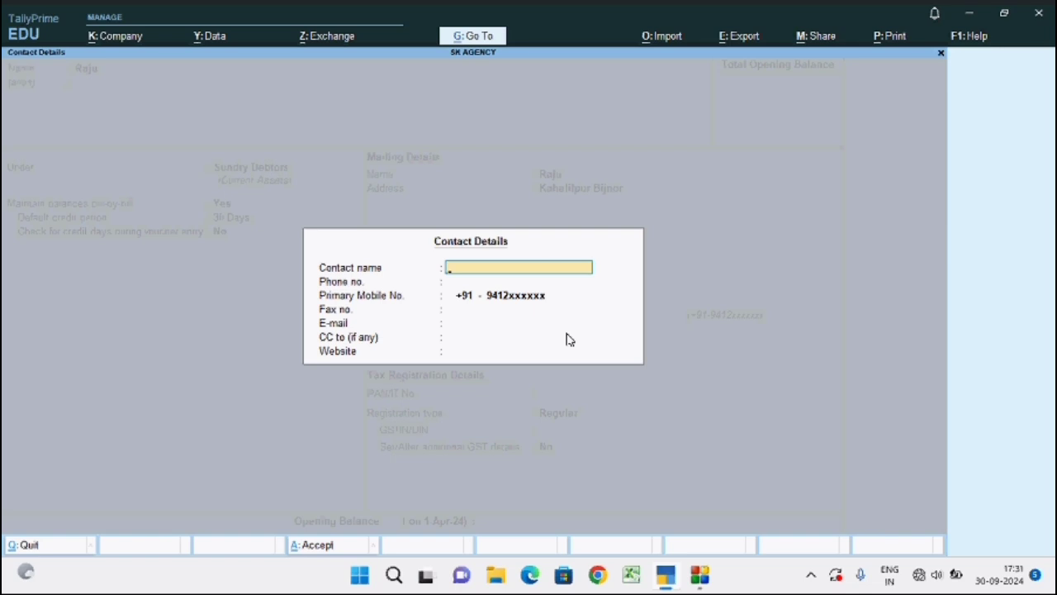
Step: Fill in the contact's name, phone number and fax number in the contact details, keeping the primary mobile number
type("Raju")
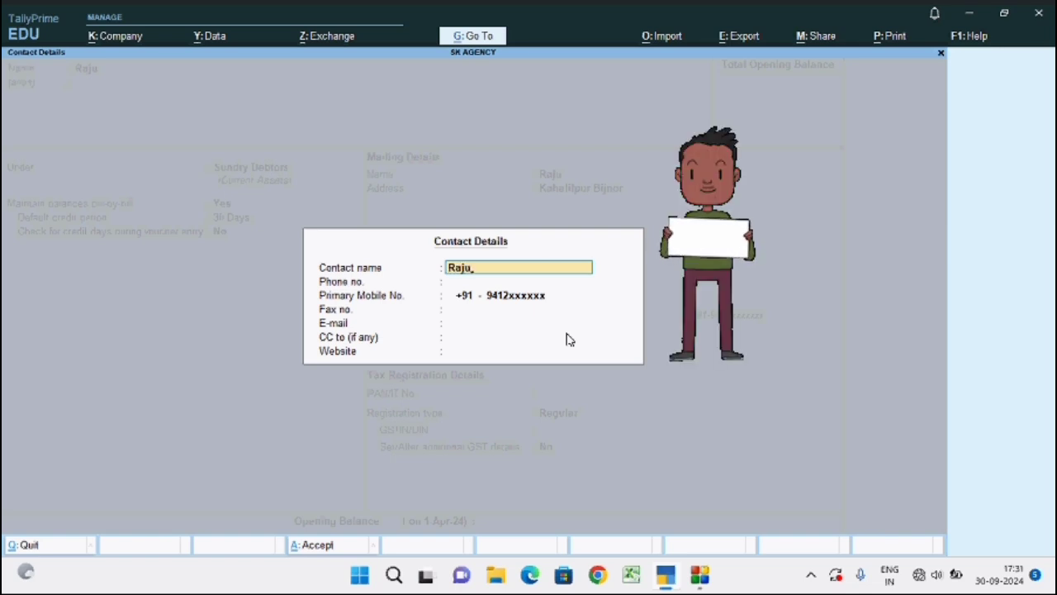
key("Return")
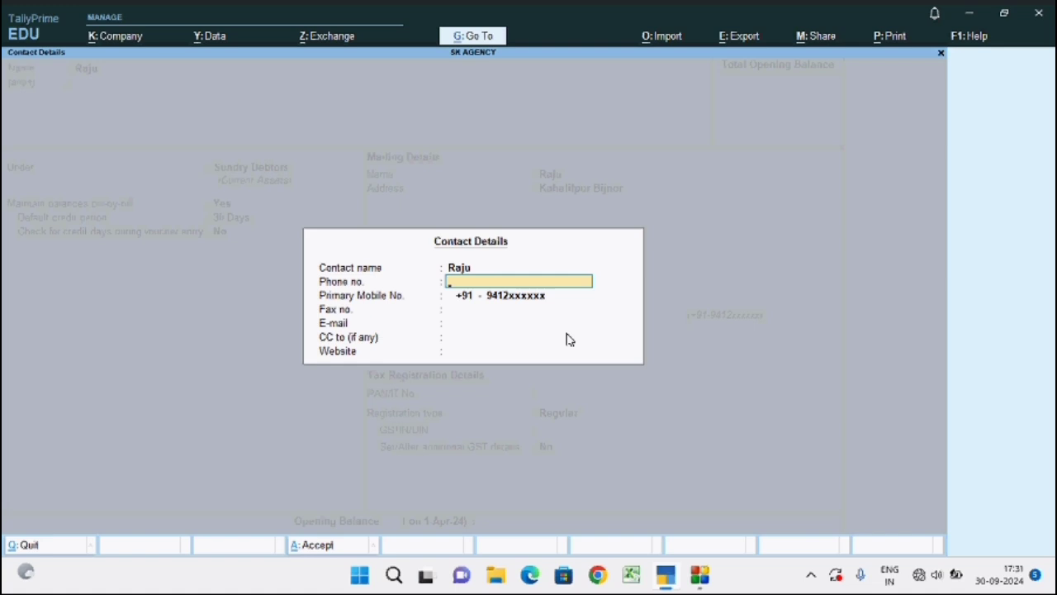
type("01344-")
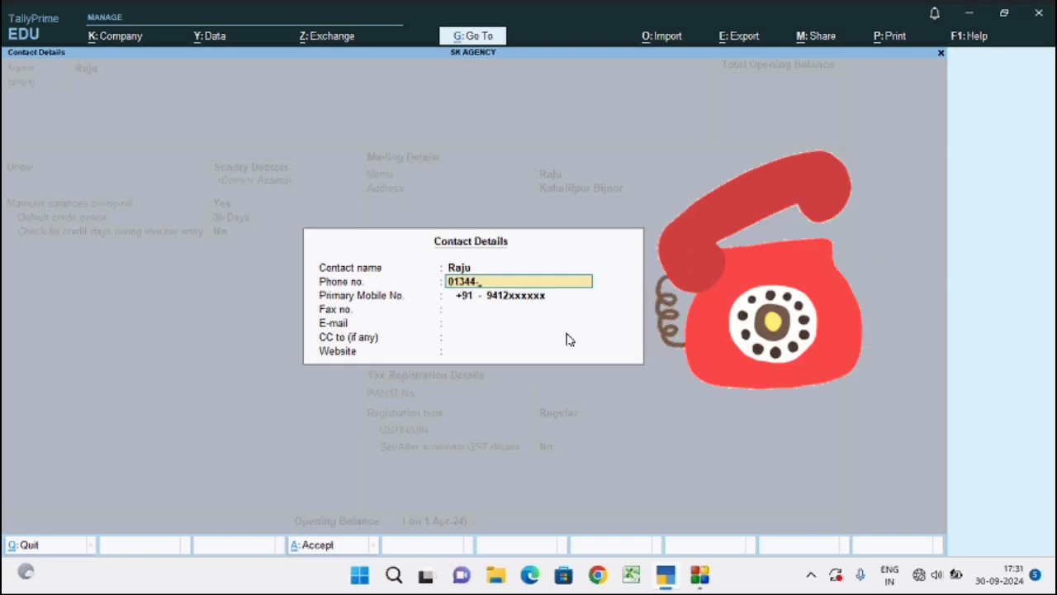
type("Xxxxxx")
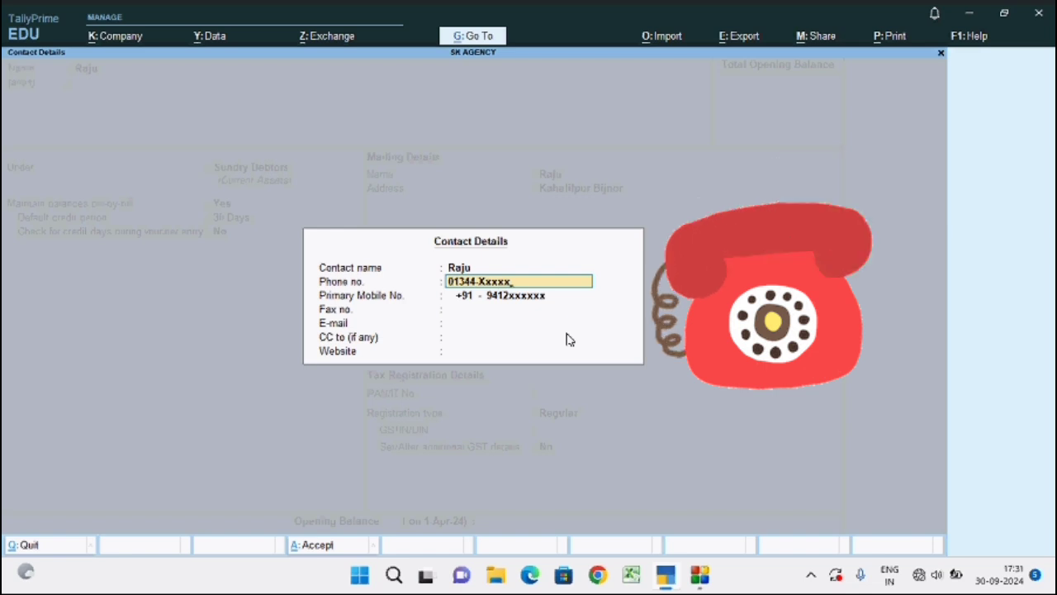
key("Return")
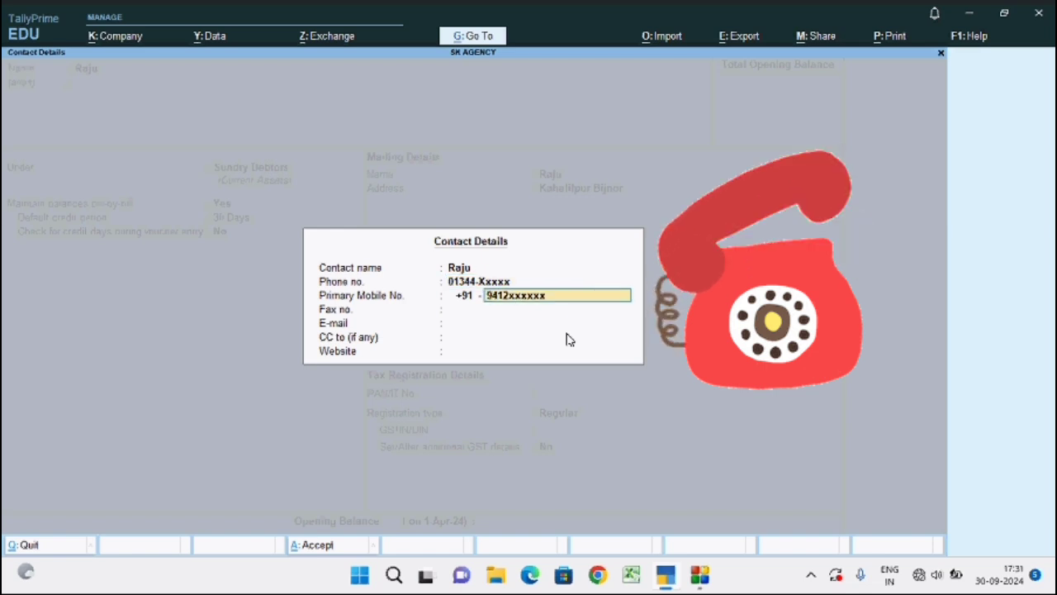
key("Return")
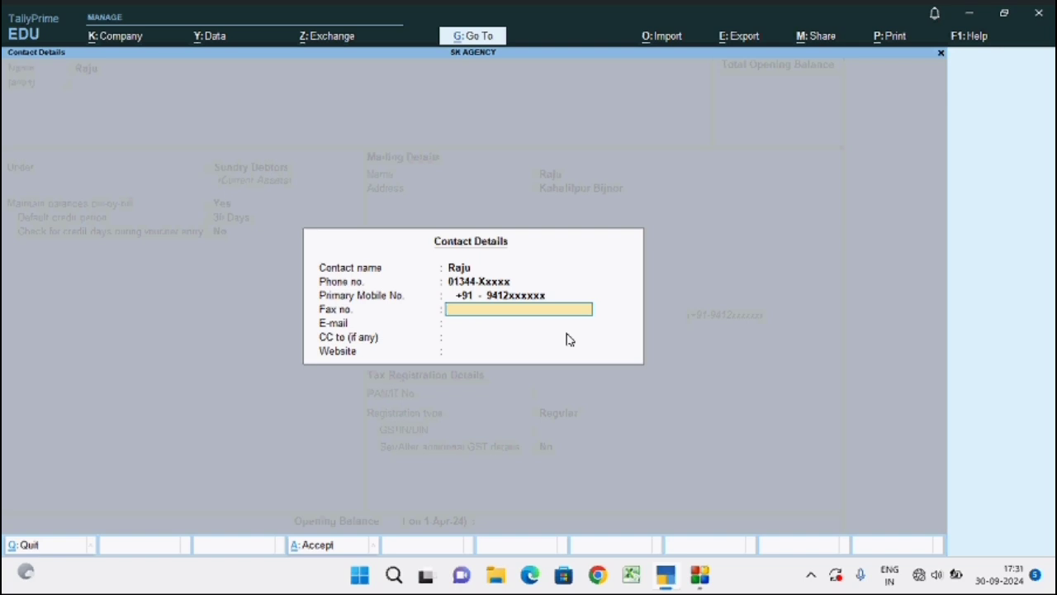
key("Return")
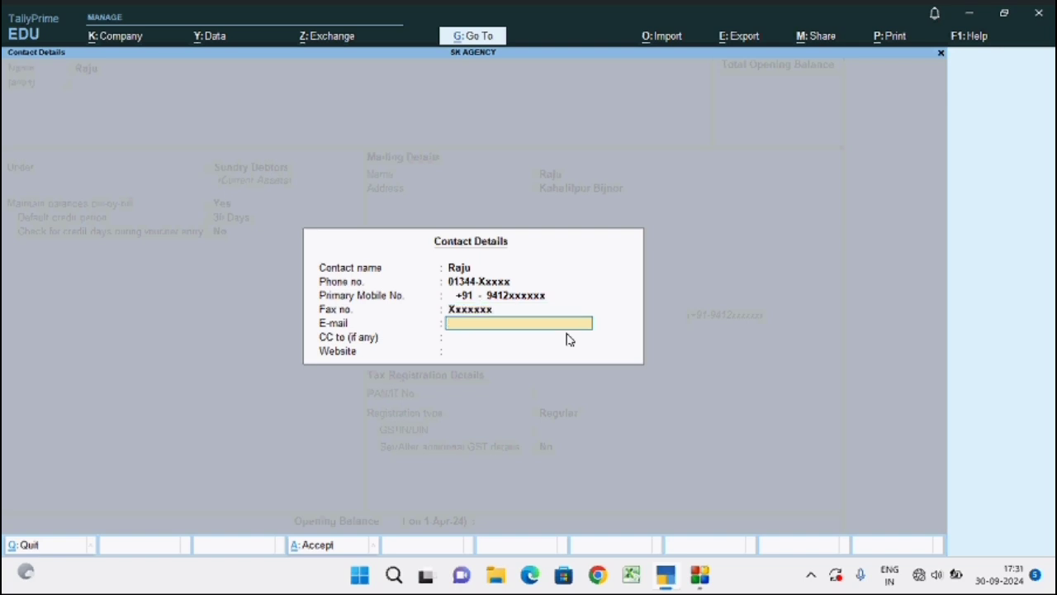
Step: Fill in the contact's e-mail, CC address and website with placeholder text and accept the contact details
type("xxx")
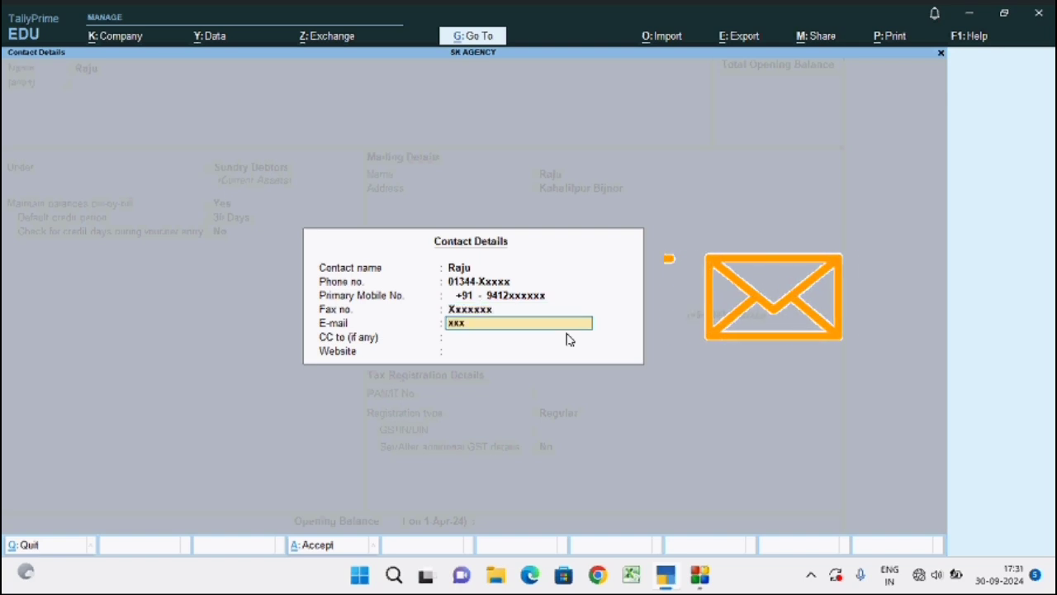
type("xxxxx")
key("Return")
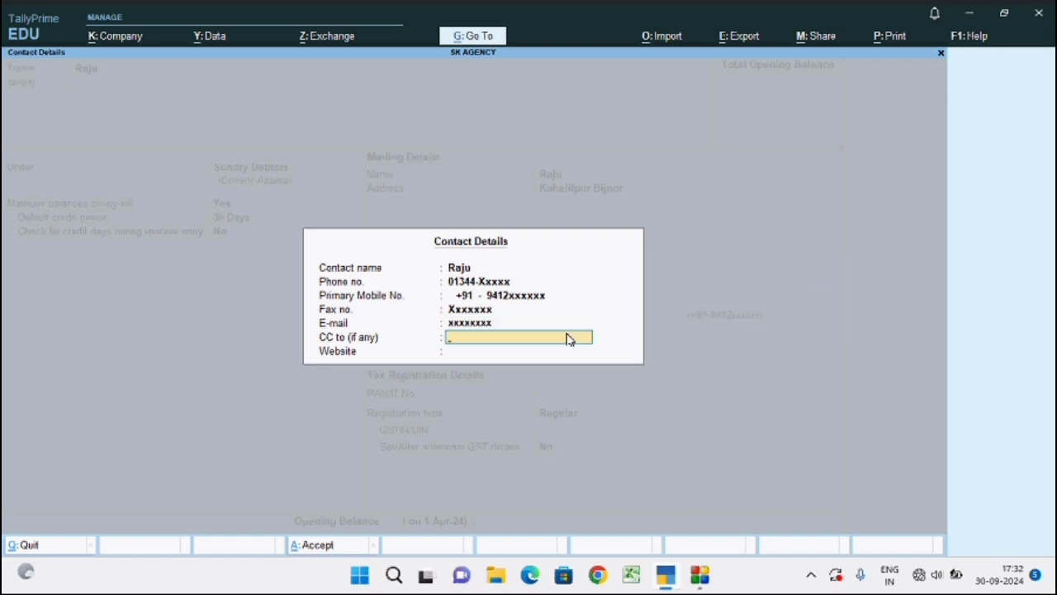
type("xxxxxxx")
key("Return")
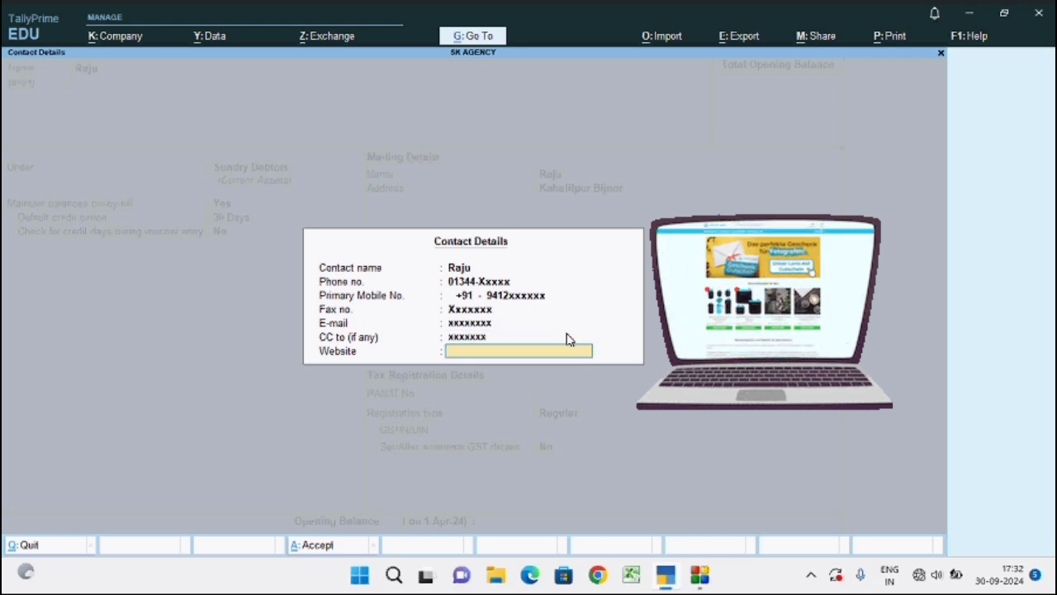
type("xxxxxx")
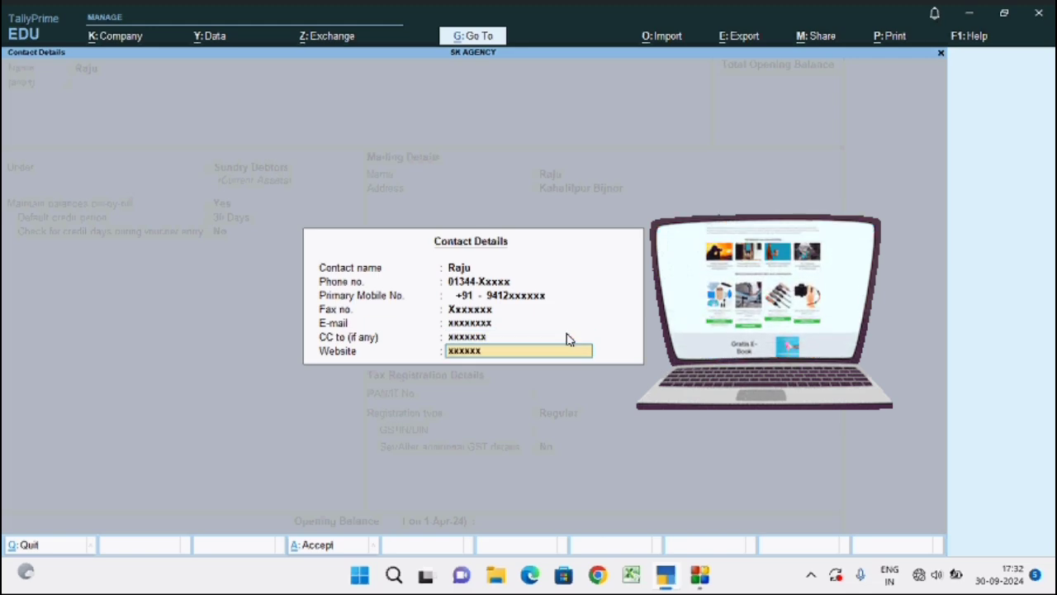
type("x")
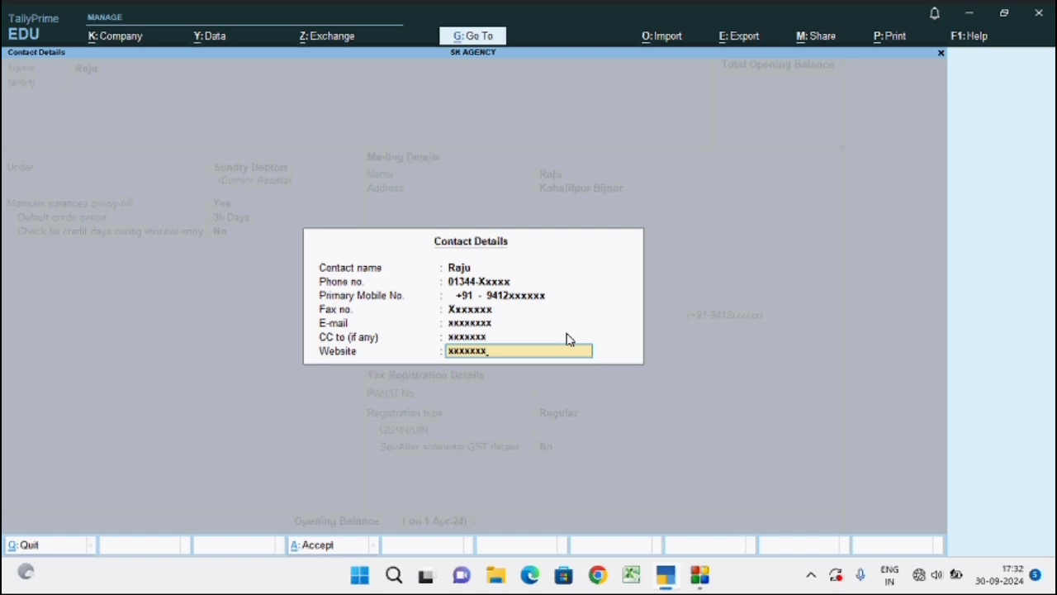
key("Return")
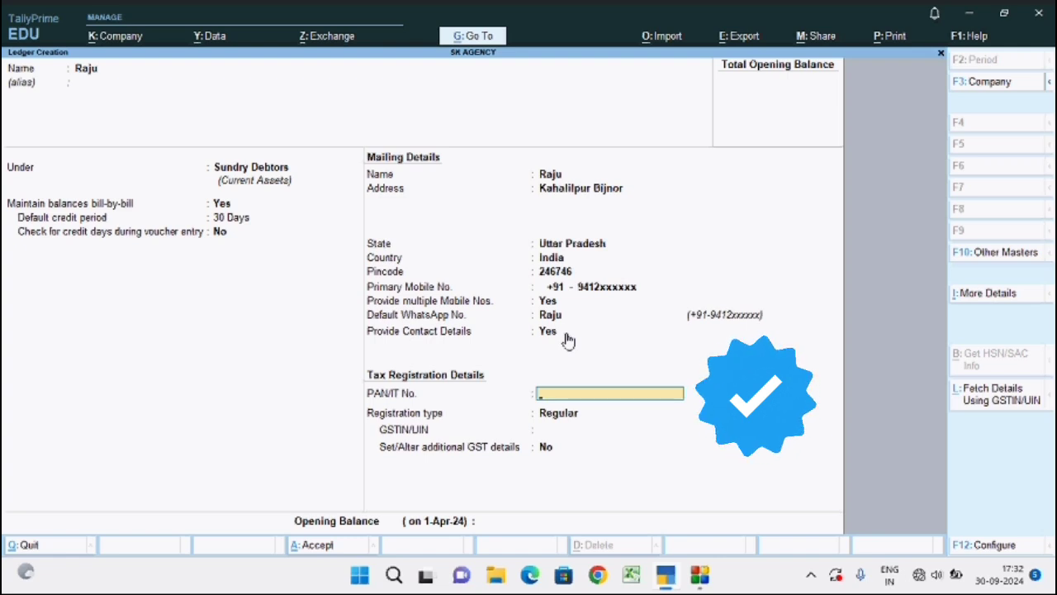
Step: Enter the customer's PAN/IT number and choose Regular as the GST registration type
type("ACQ123")
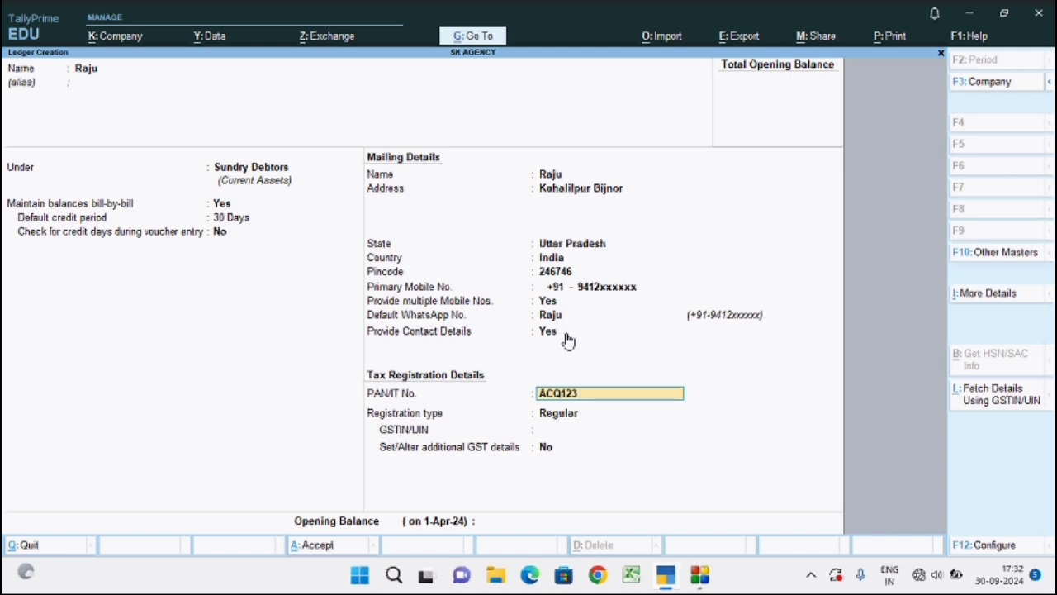
type("456")
key("Return")
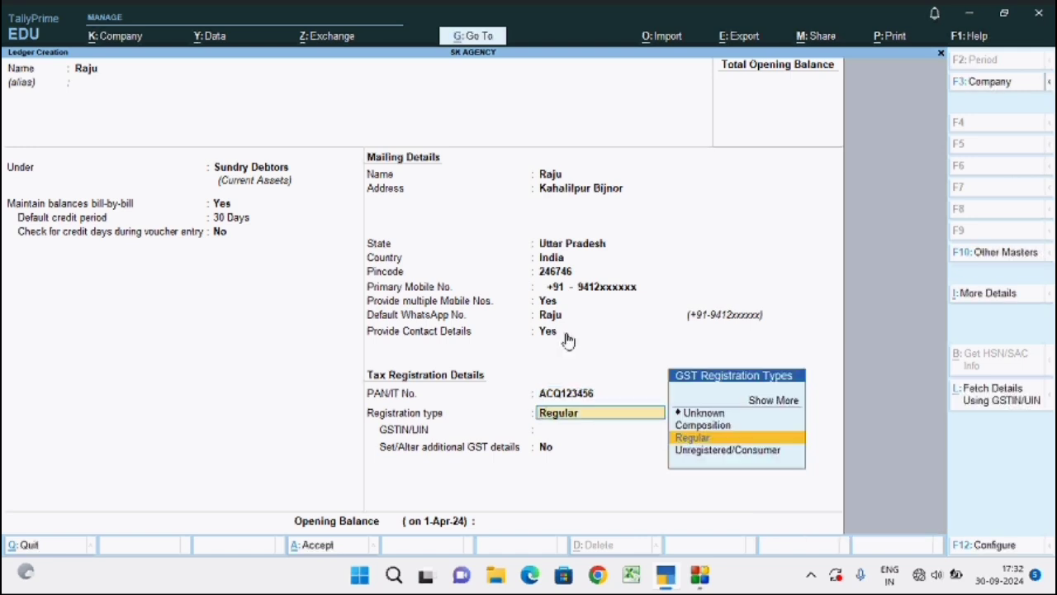
key("Return")
key("BackSpace")
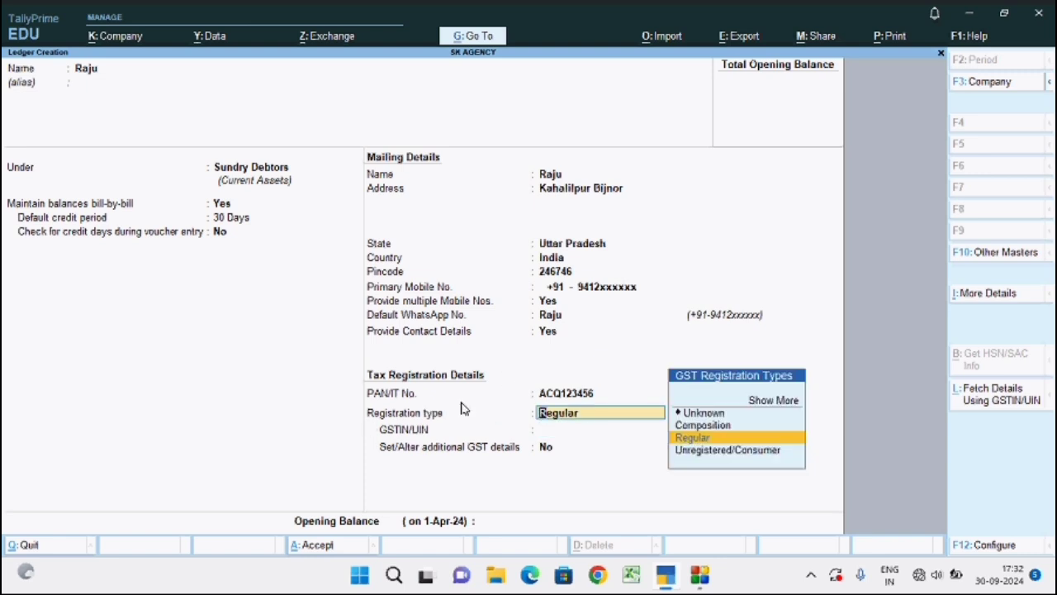
left_click(706, 439)
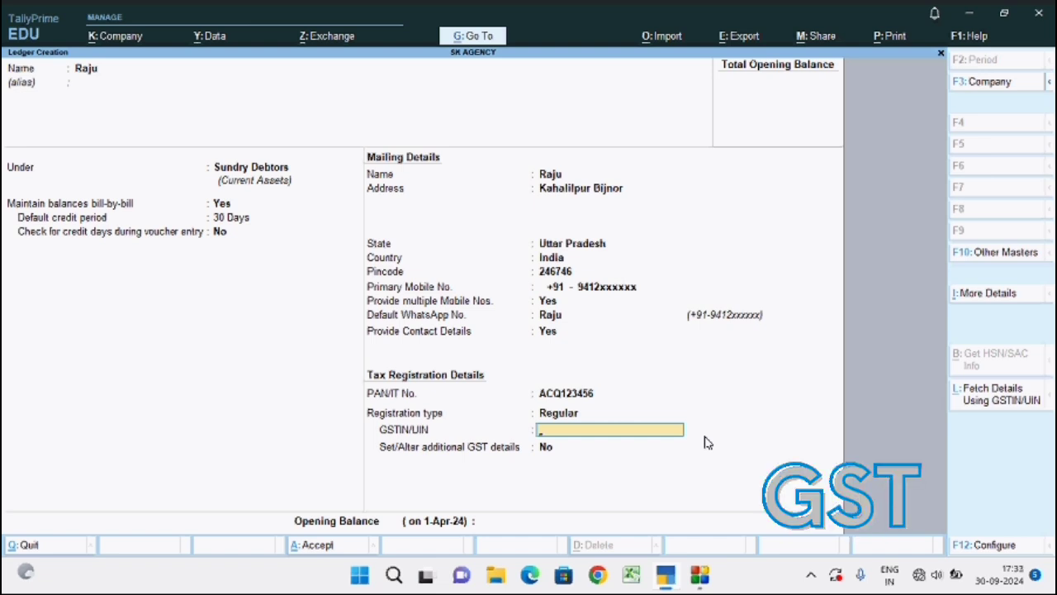
Step: Enter the customer's GSTIN/UIN, leave Set/Alter additional GST details at No, and proceed to the opening balance
type("09XXXXXXXXXXX")
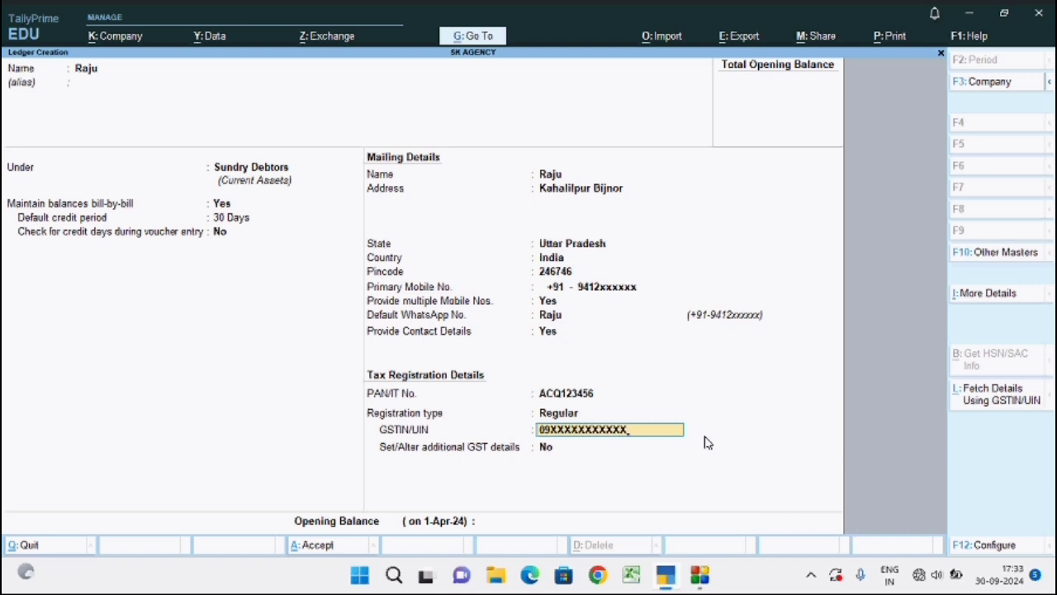
key("Return")
key("Return")
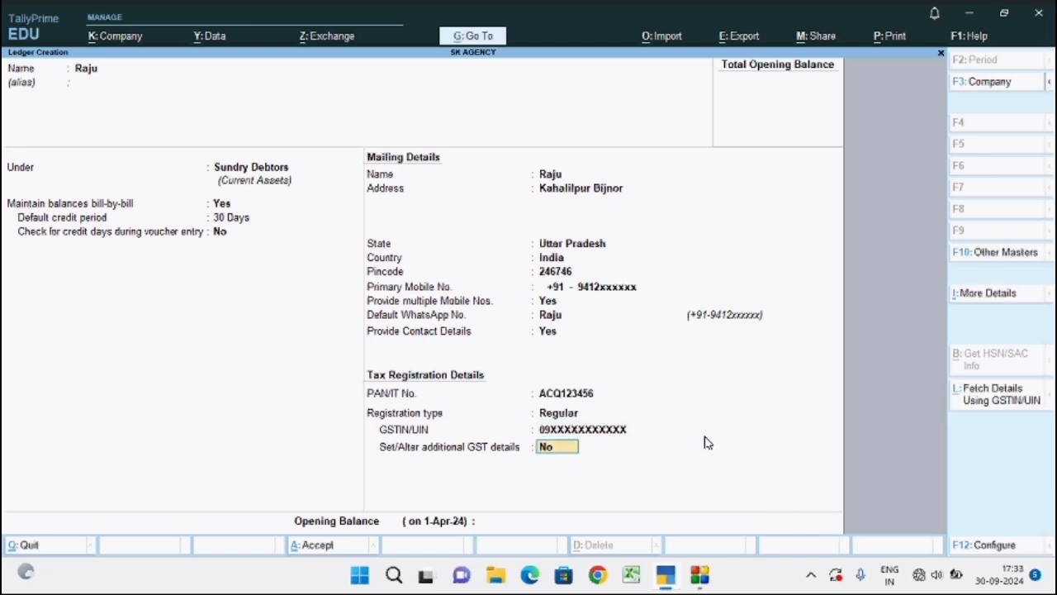
key("Return")
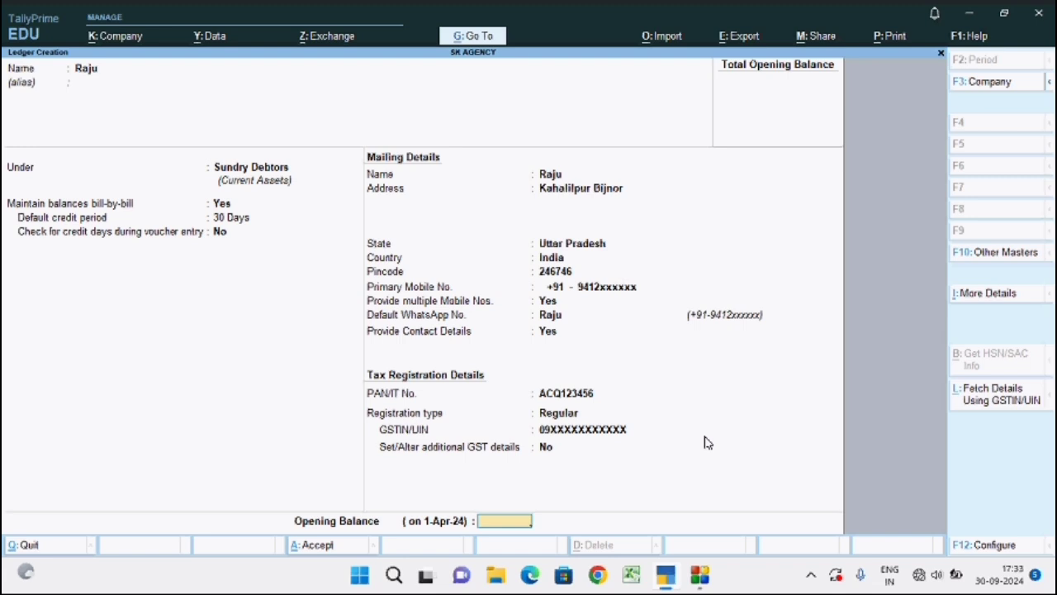
Step: Leave the opening balance blank and save the customer's ledger
key("Return")
key("Return")
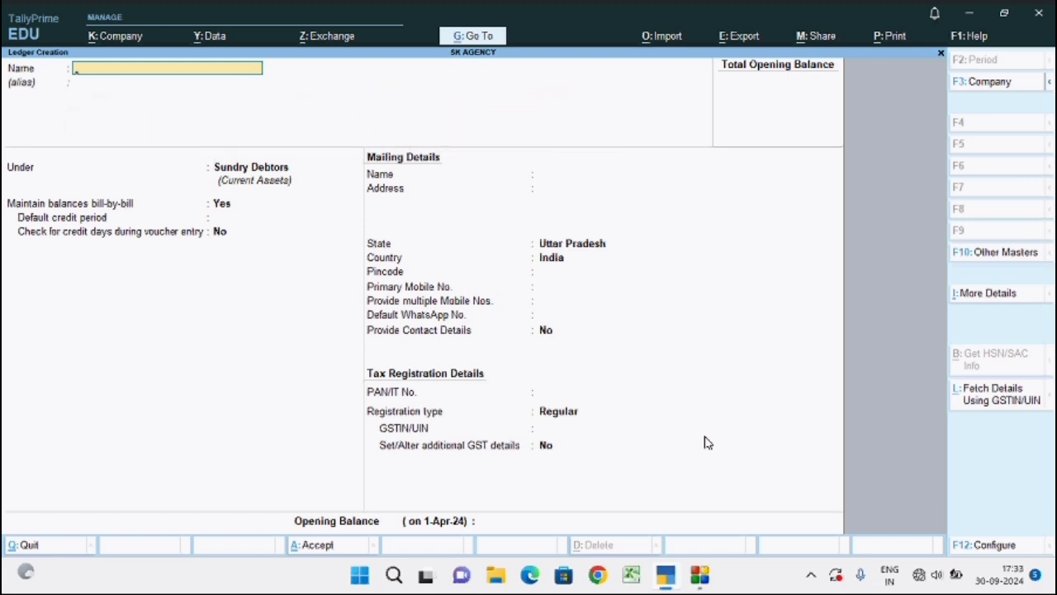
Step: Start a new ledger with the supplier's name under Sundry Creditors, keeping bill-by-bill balances on and the default credit period blank
type("Mahendra")
key("Return")
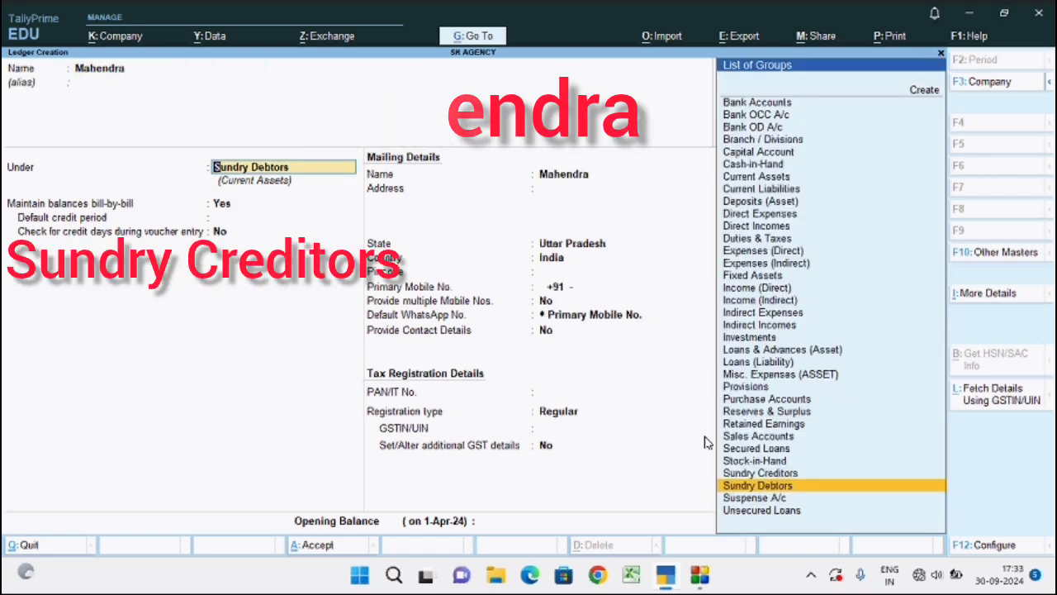
type("Su")
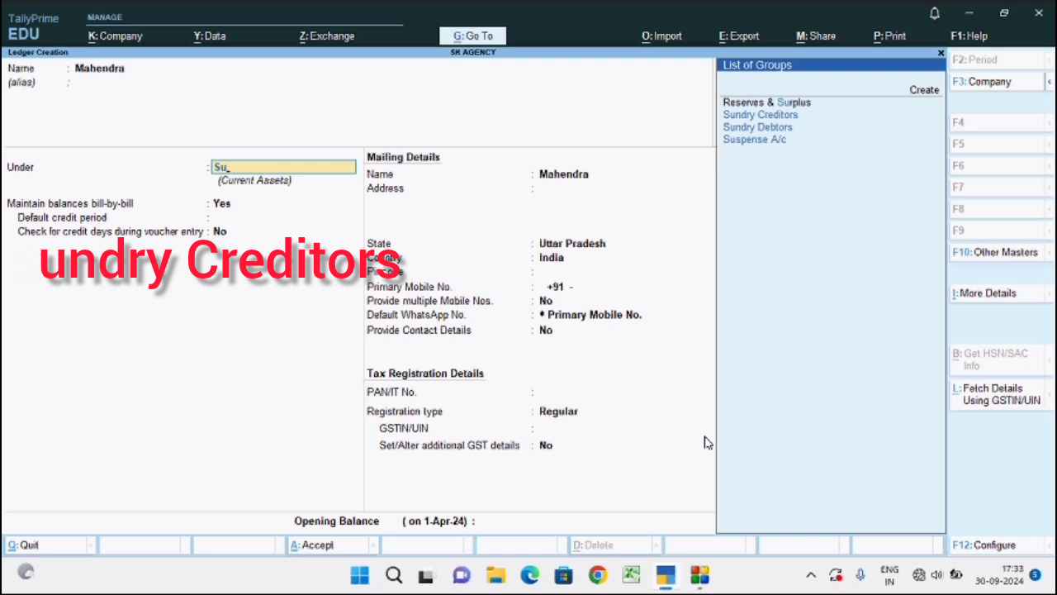
key("Up")
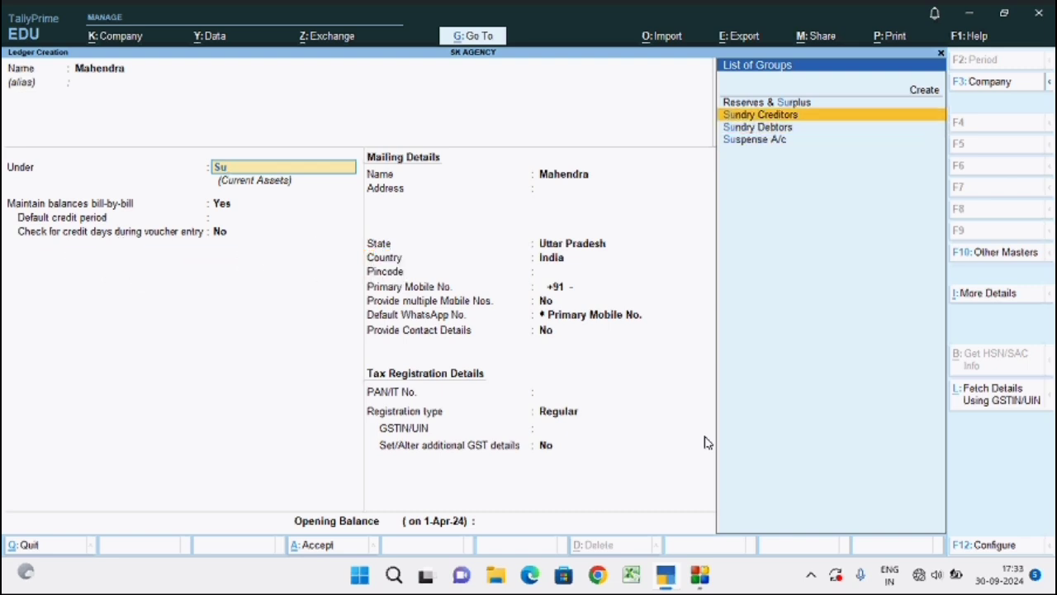
key("Return")
key("Return")
key("Return")
key("Return")
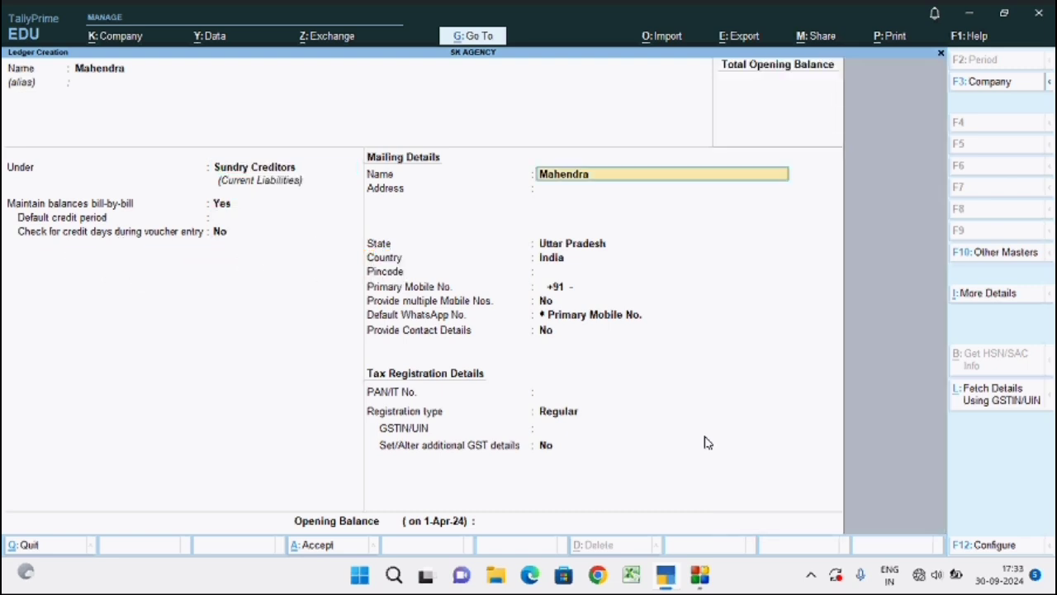
Step: Keep the supplier's mailing name, enter a placeholder address and the pincode, and leave the state as Uttar Pradesh and country as India
key("Return")
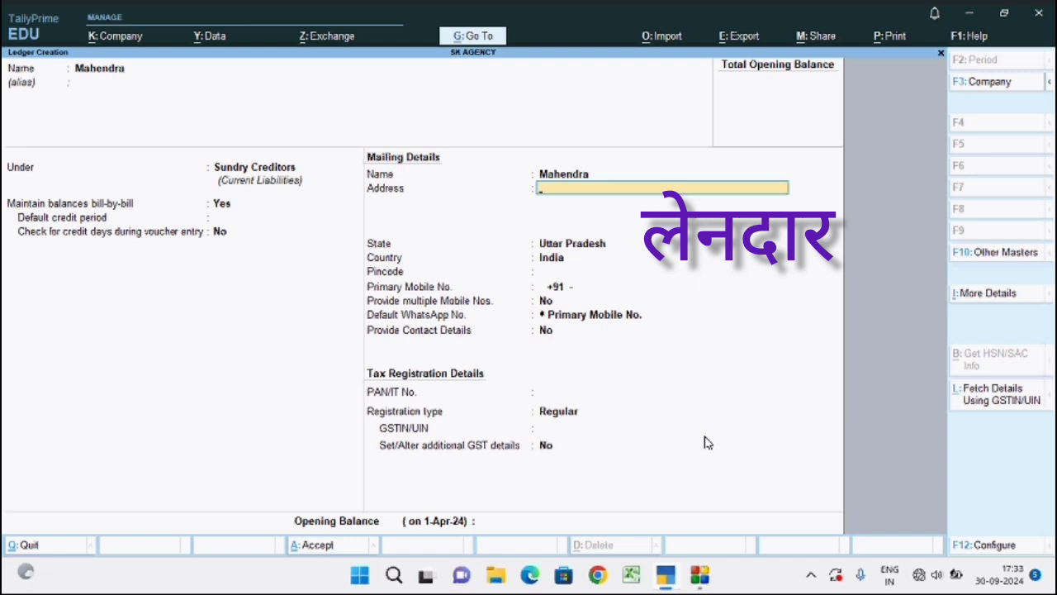
type("xxx")
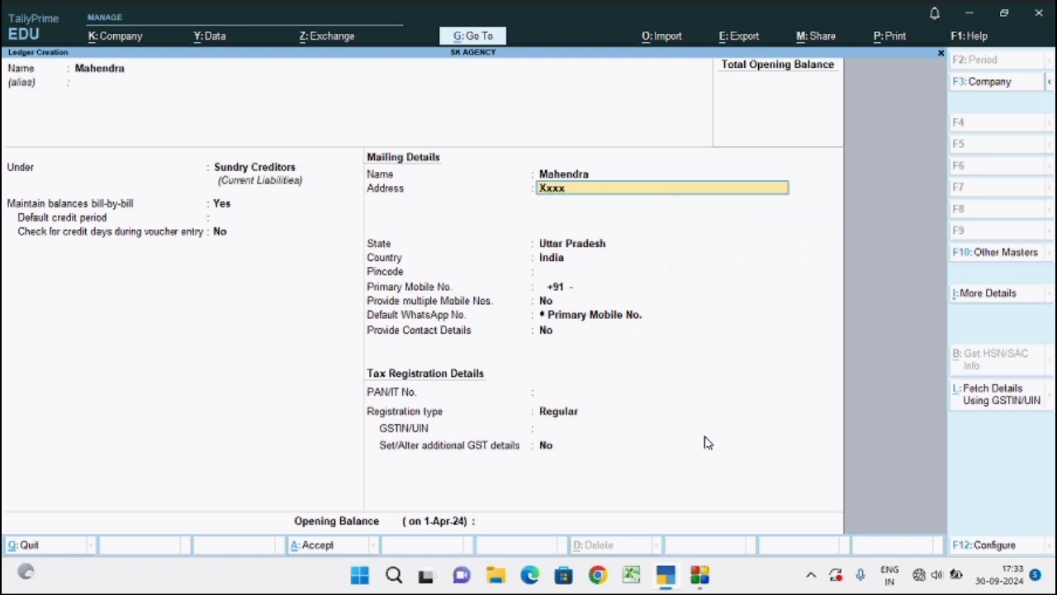
type("x")
key("Return")
key("Return")
key("Return")
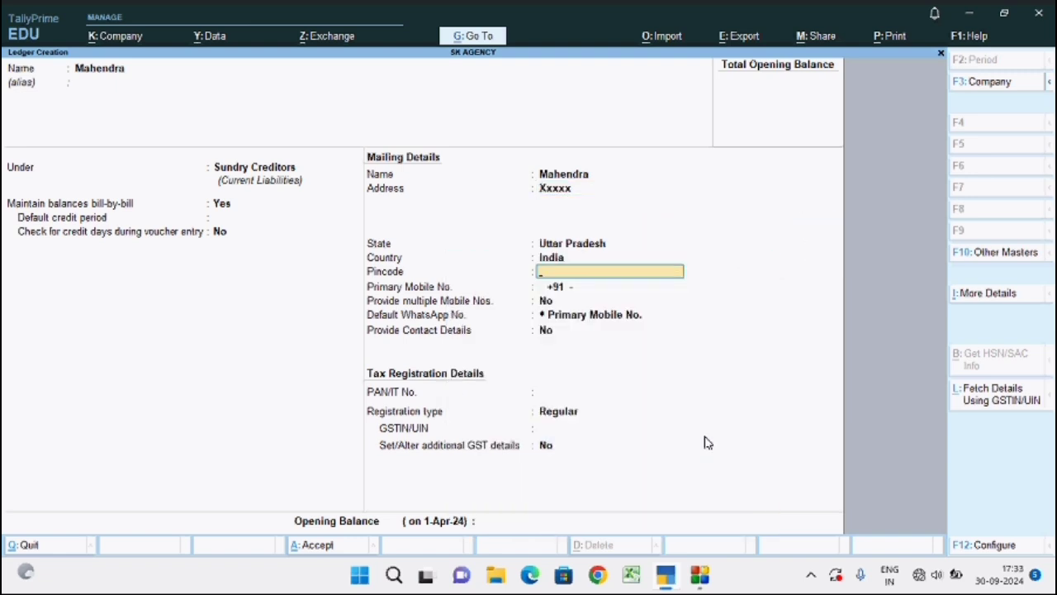
type("246749")
key("Return")
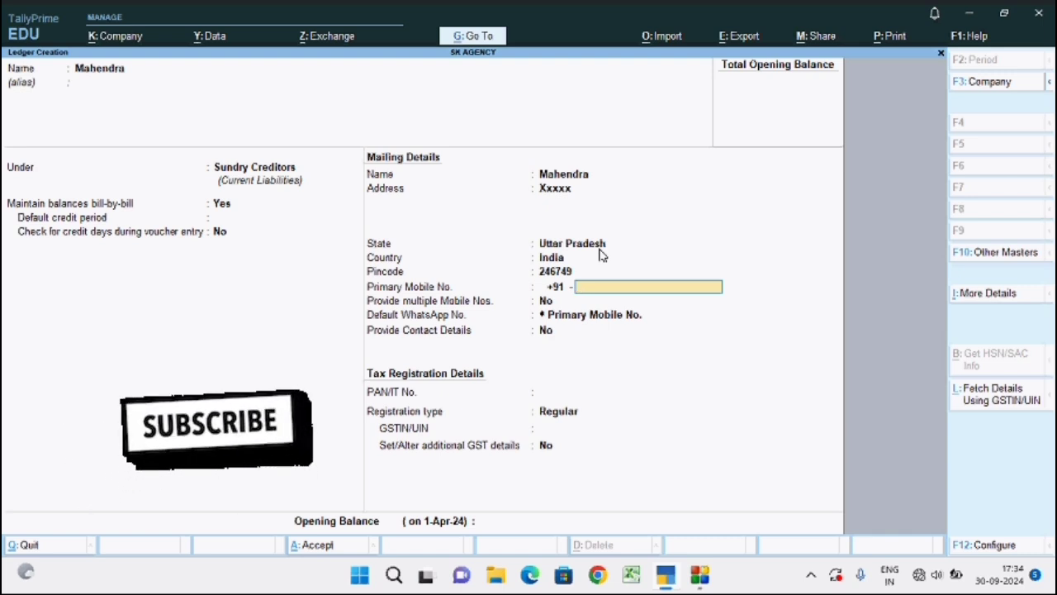
Step: Enter the supplier's primary mobile number and set Provide multiple Mobile Nos. to Yes
type("941")
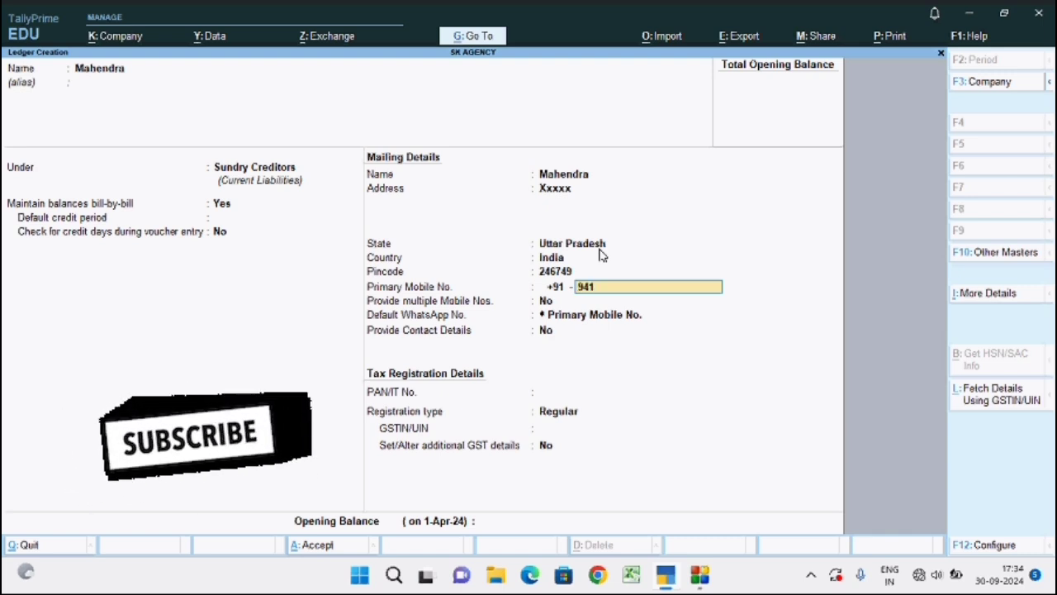
type("xxxxxx")
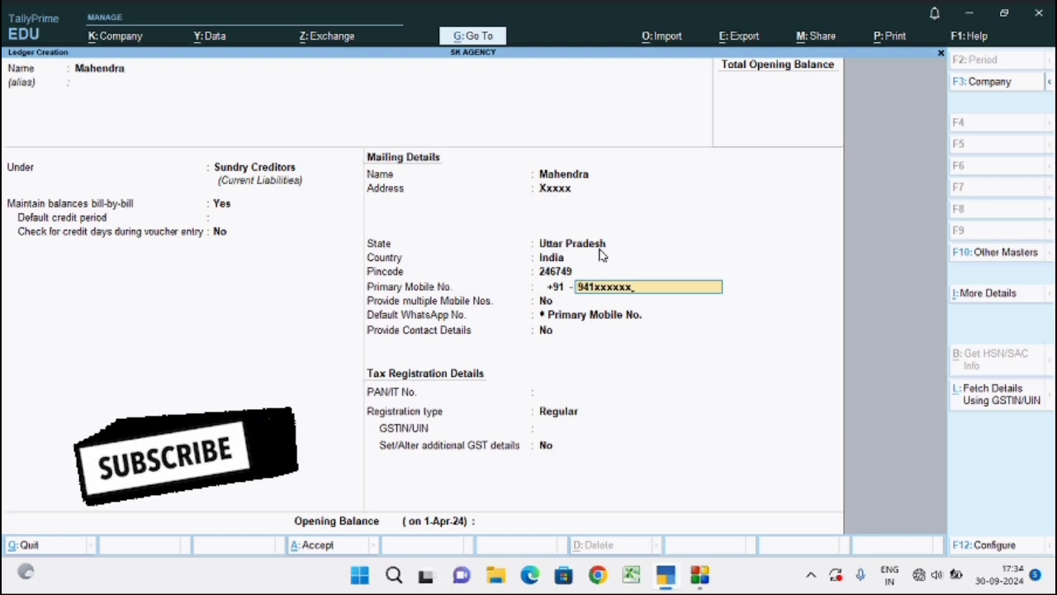
key("Return")
type("y")
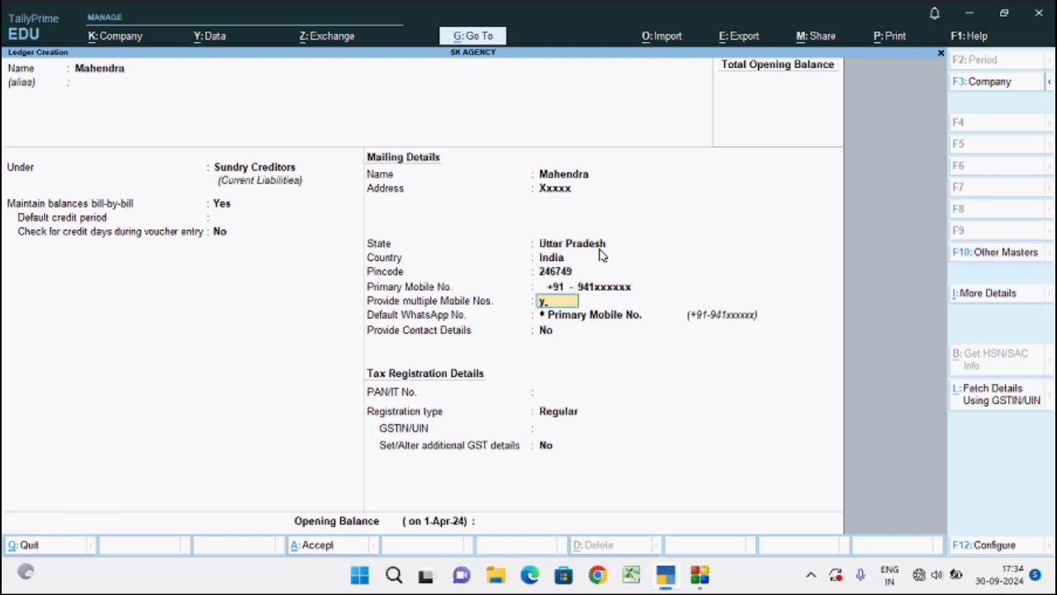
key("Return")
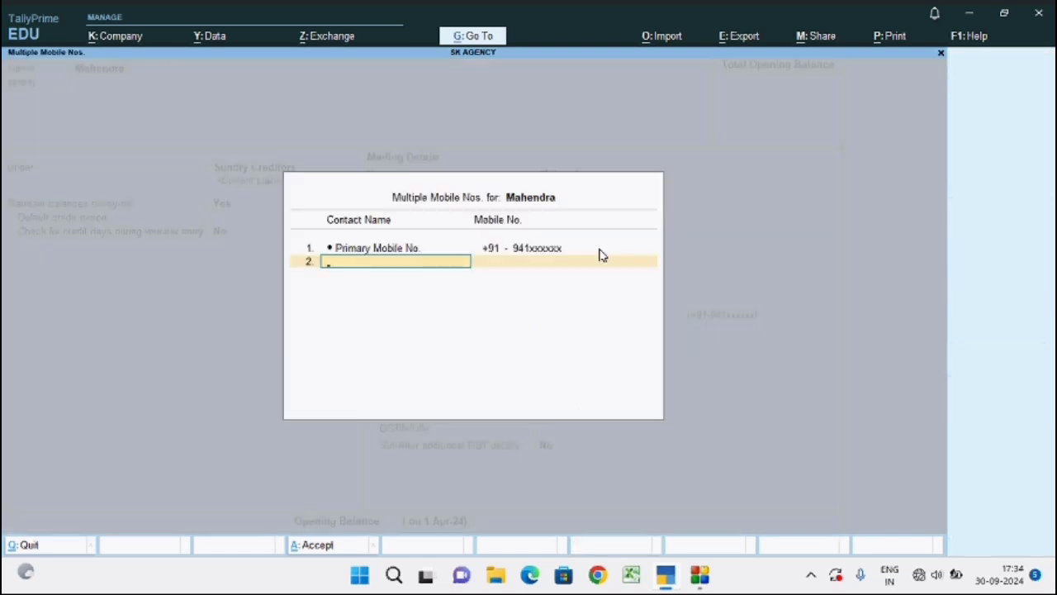
Step: Add a second mobile number labelled "Secondary Mob. No" and keep Primary Mobile No. as the default WhatsApp number
type("Secondary Mob. No.")
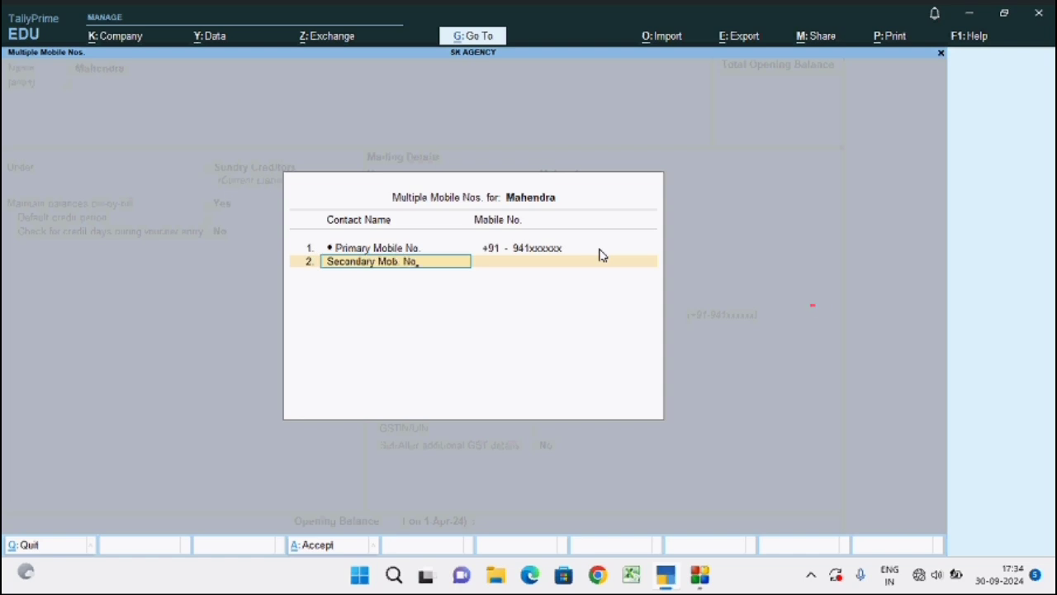
key("Return")
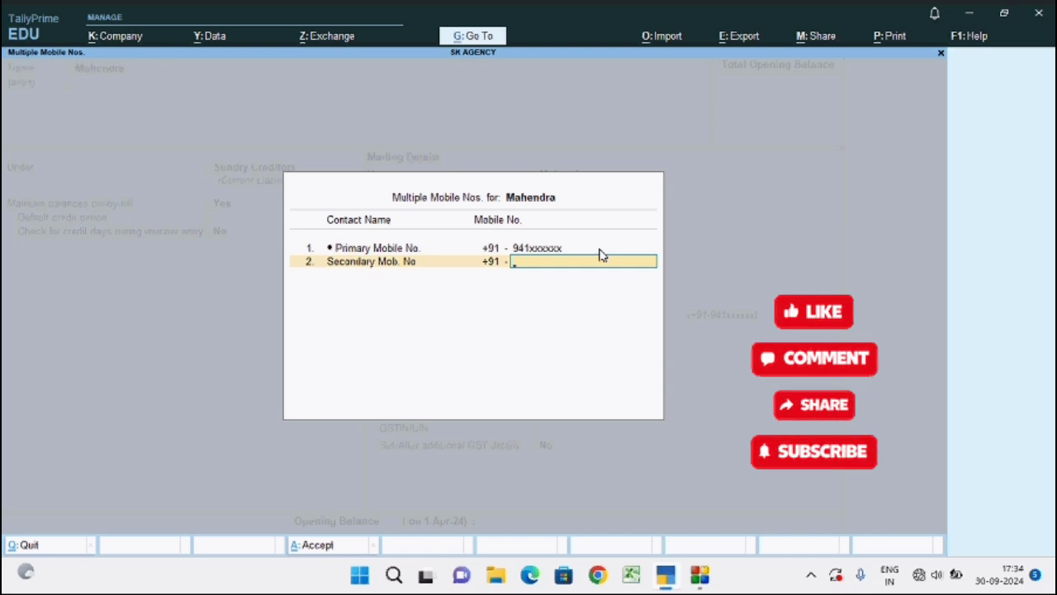
type("025000000")
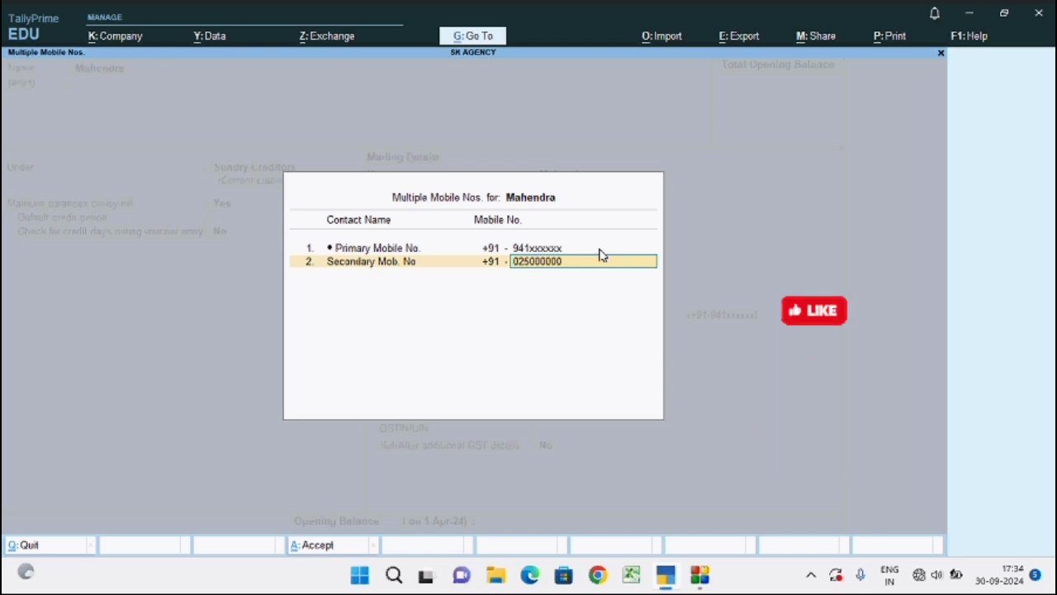
key("Return")
key("Return")
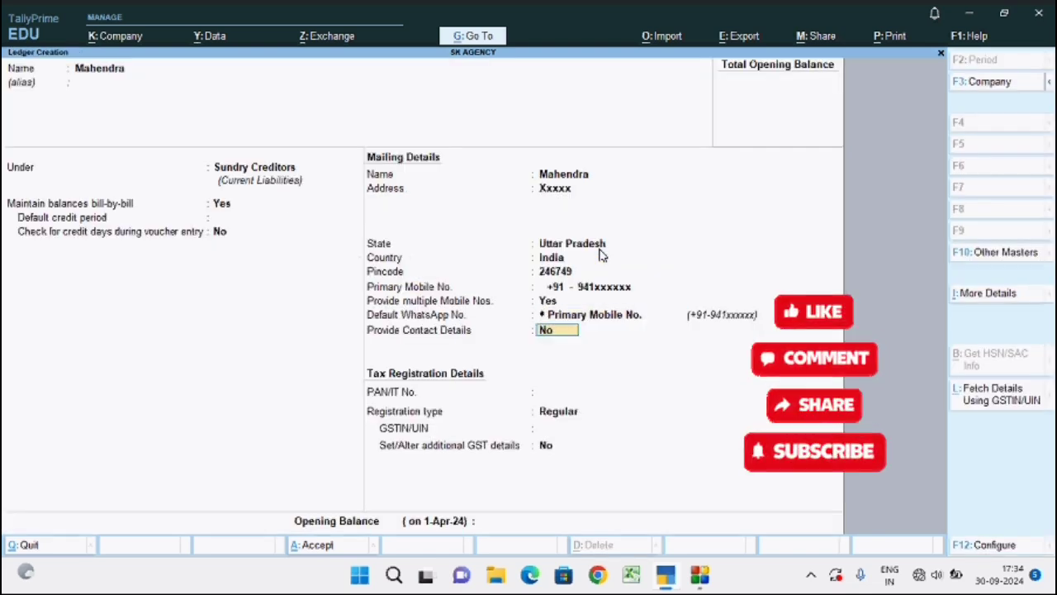
key("Up")
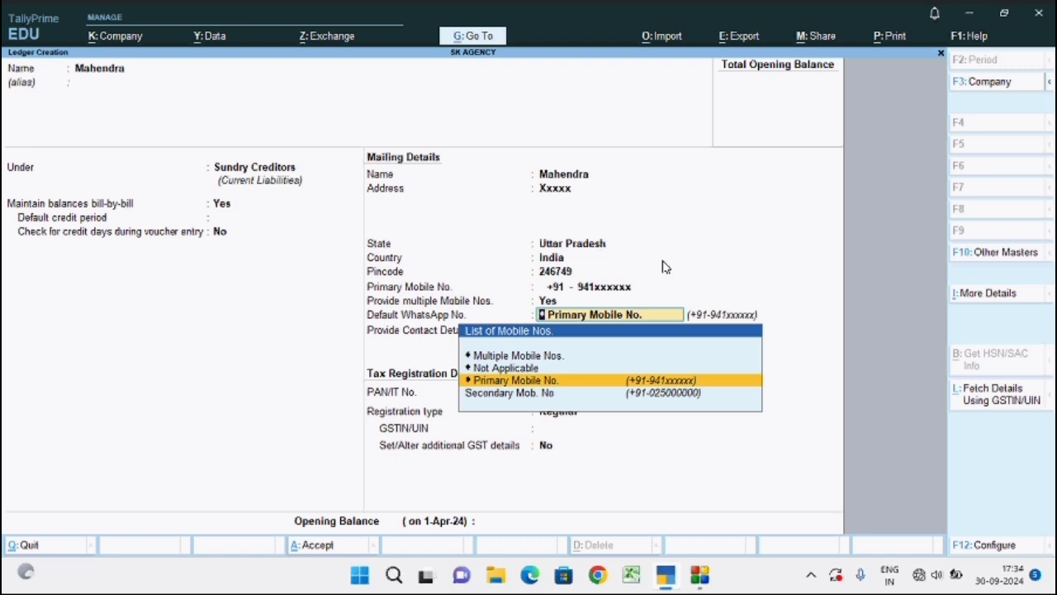
key("Return")
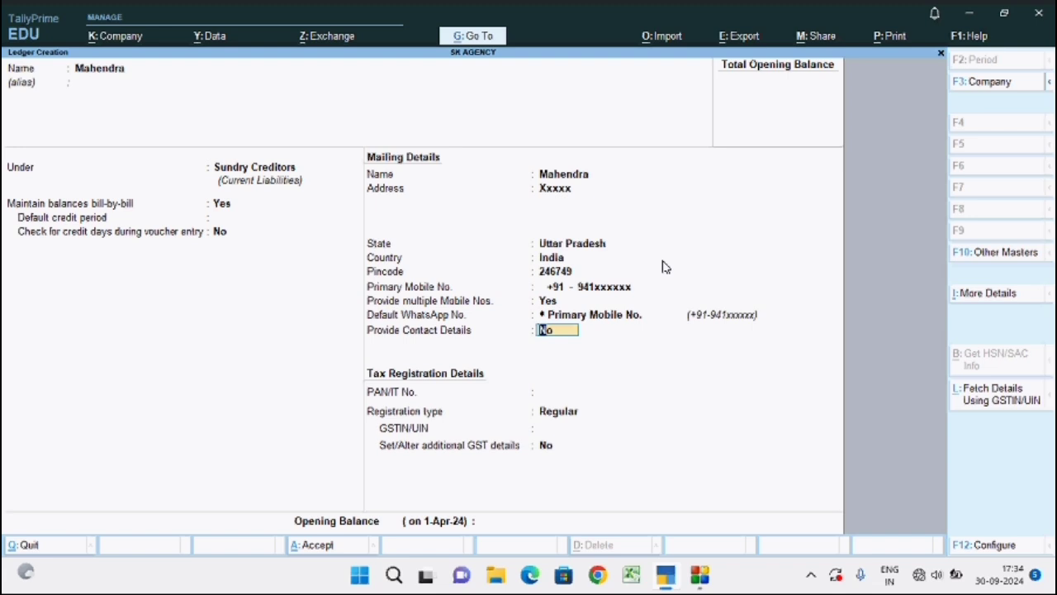
Step: Set Provide Contact Details to Yes, enter the placeholder contact name Xxxxxx, and accept with the other blank fields left empty
type("y")
key("Return")
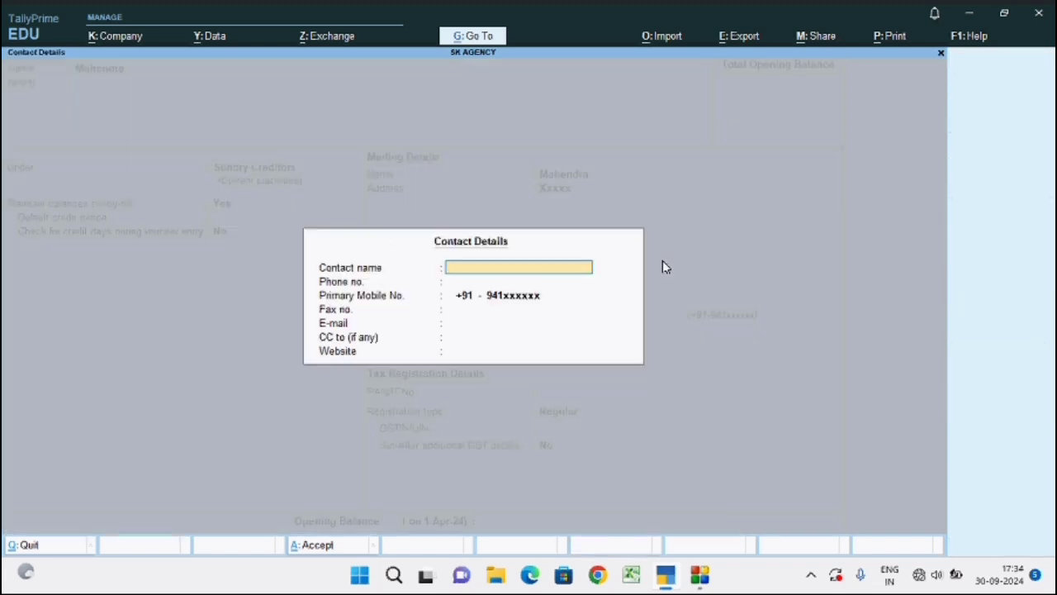
type("Xxxxxx")
key("Return")
key("Return")
key("Return")
key("Return")
key("Return")
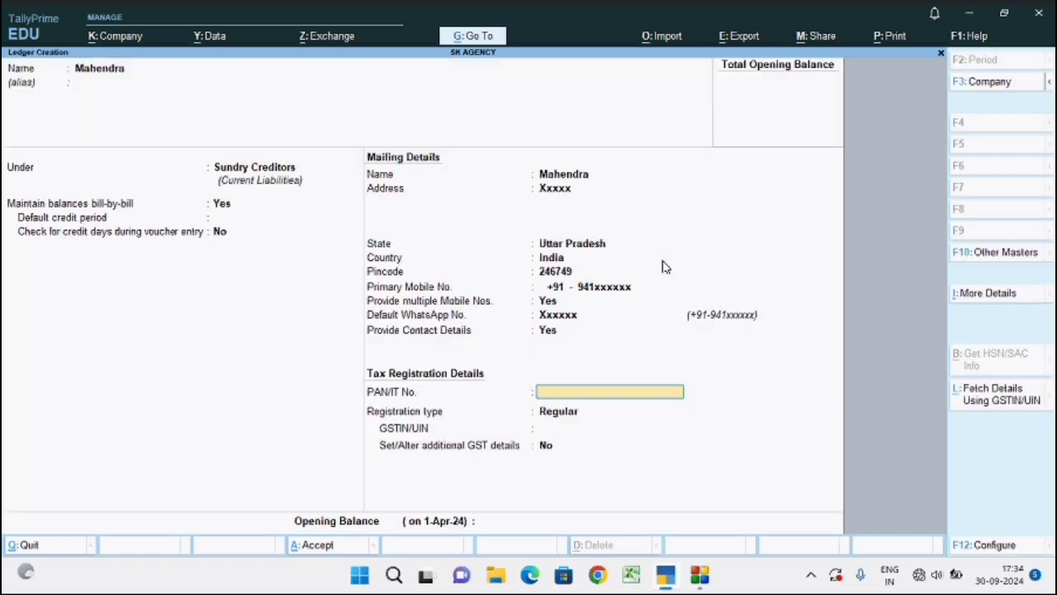
Step: Leave the supplier's PAN/IT number blank and keep Regular as the GST registration type
key("Return")
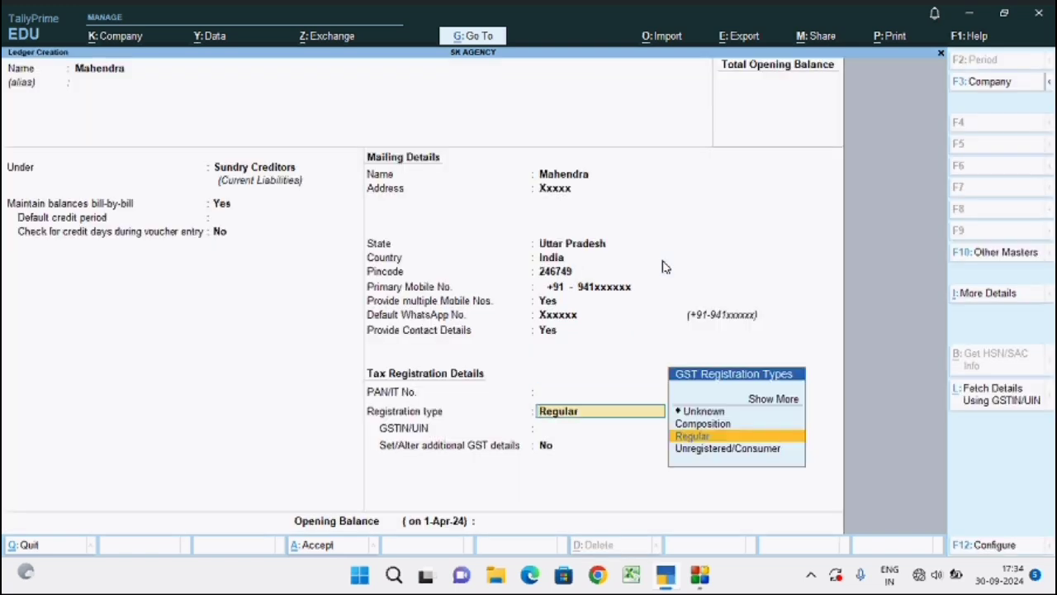
key("BackSpace")
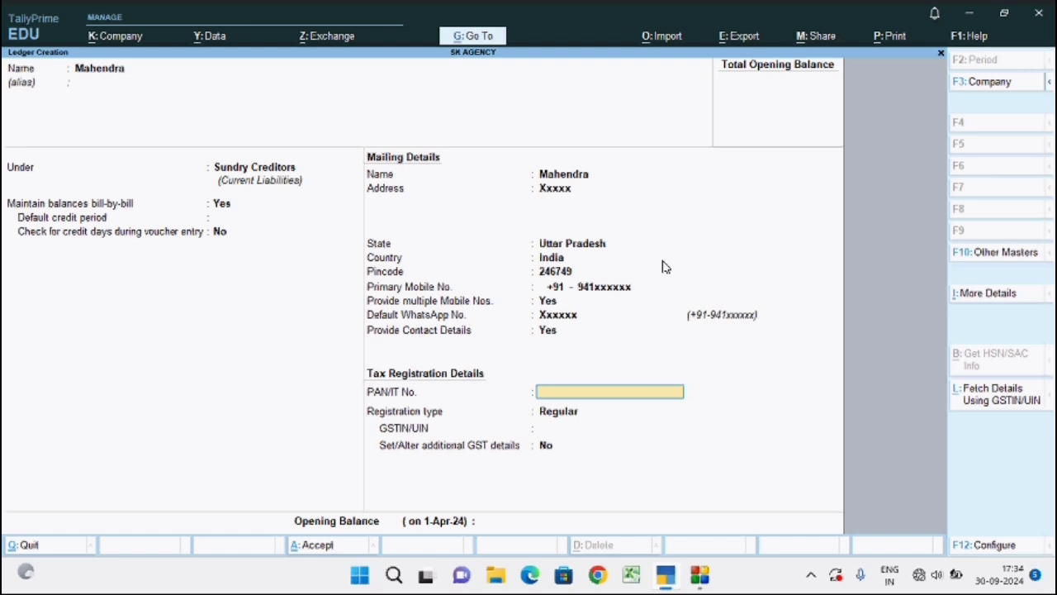
key("Return")
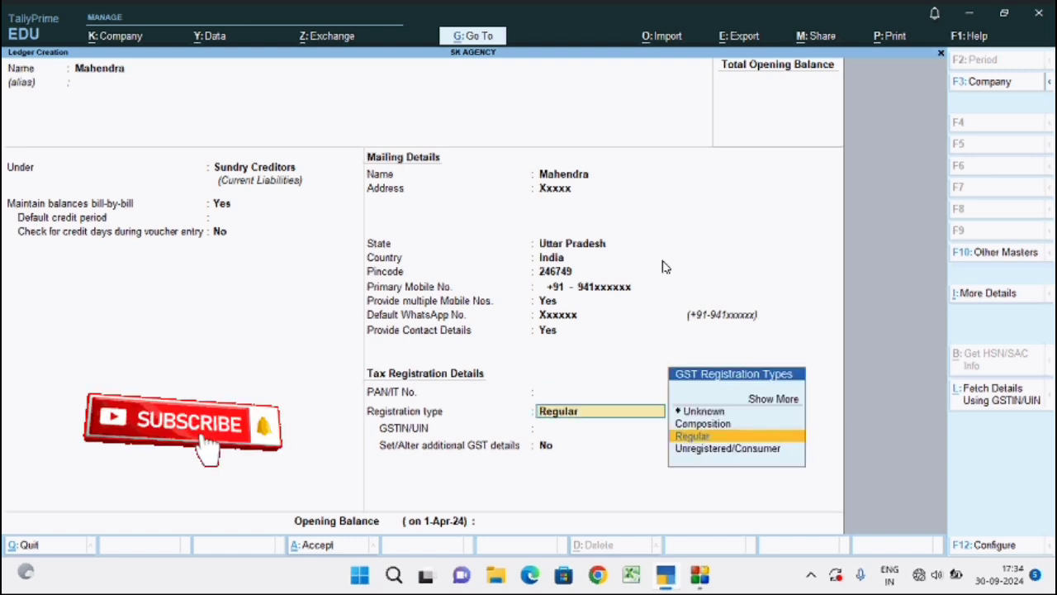
key("Return")
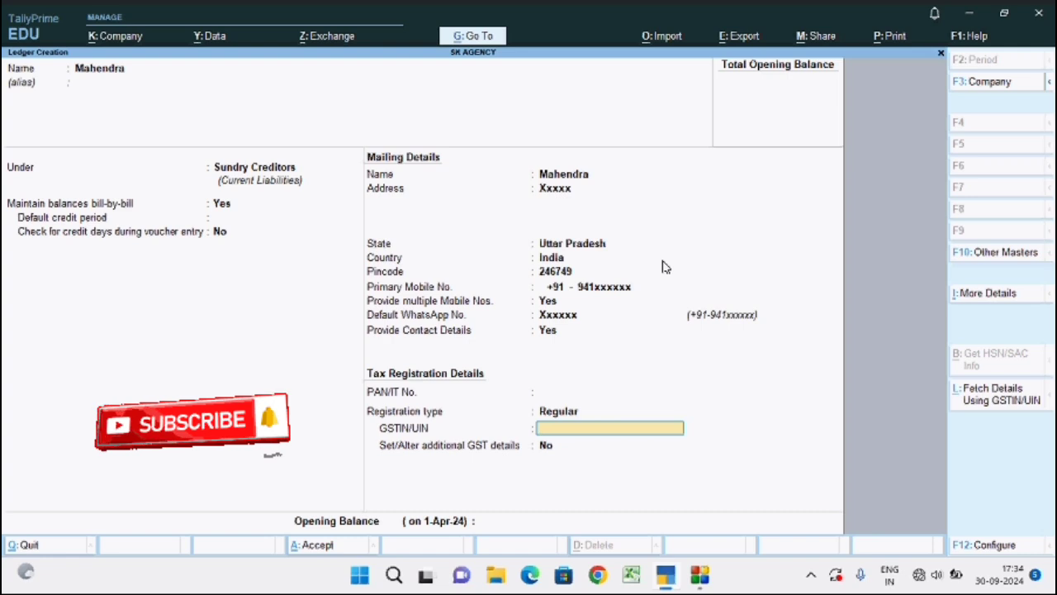
Step: Enter the supplier's GSTIN/UIN, leave additional GST details at No, and save the ledger without an opening balance
type("09XXXXXXXXX")
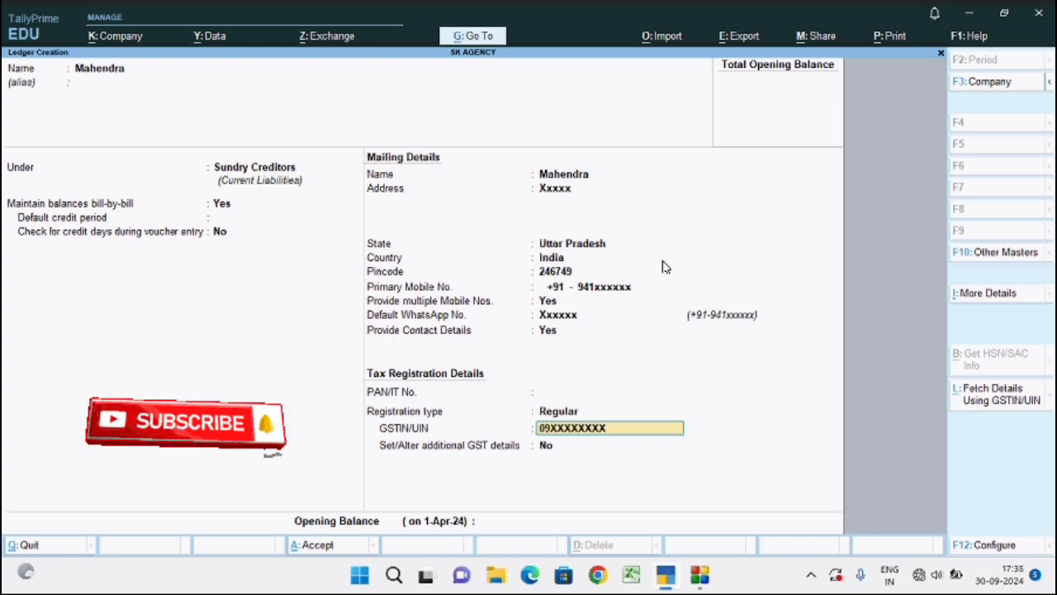
key("Return")
key("Return")
key("Return")
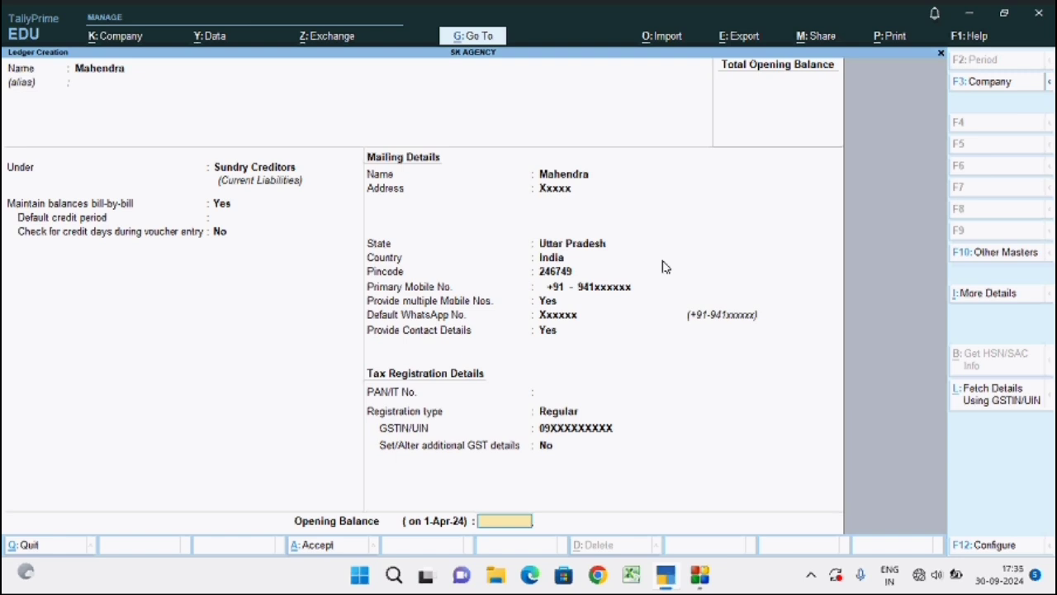
key("Return")
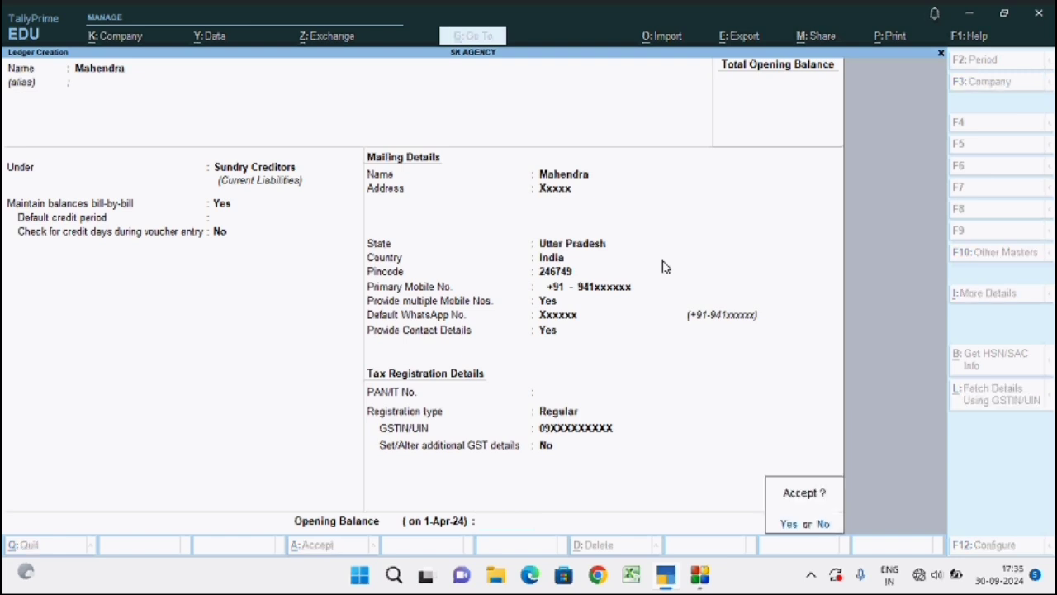
key("Return")
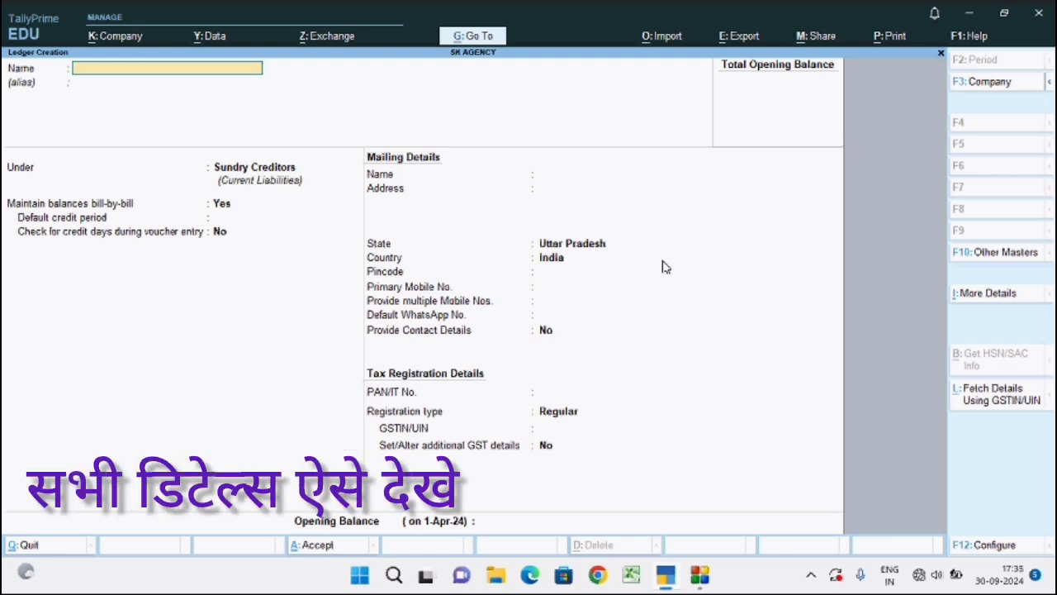
Step: Leave ledger creation and open the ledger selection list in the Account Books reports
key("Escape")
key("Return")
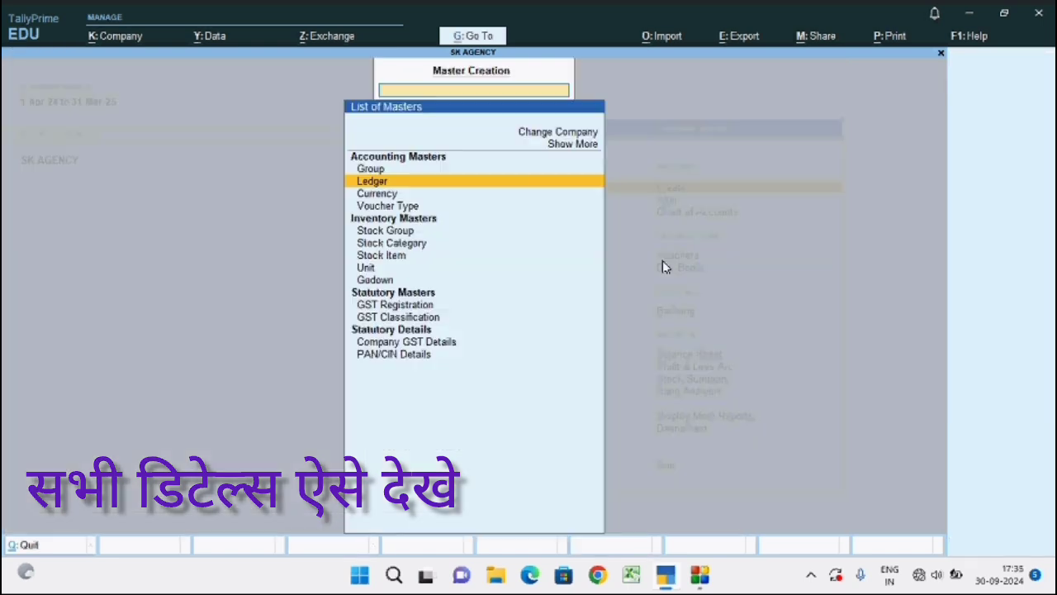
key("Escape")
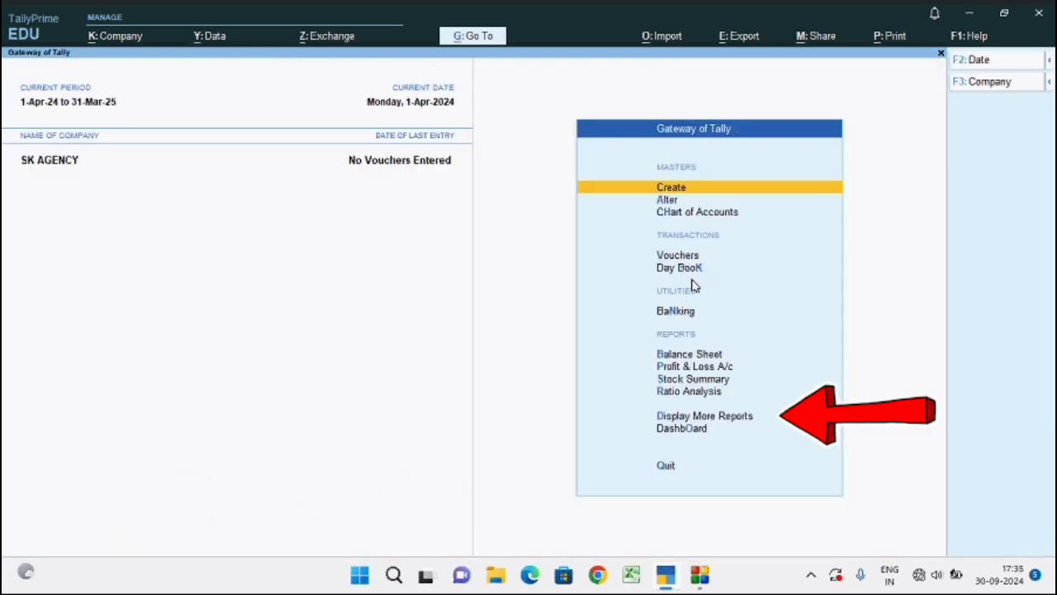
left_click(685, 417)
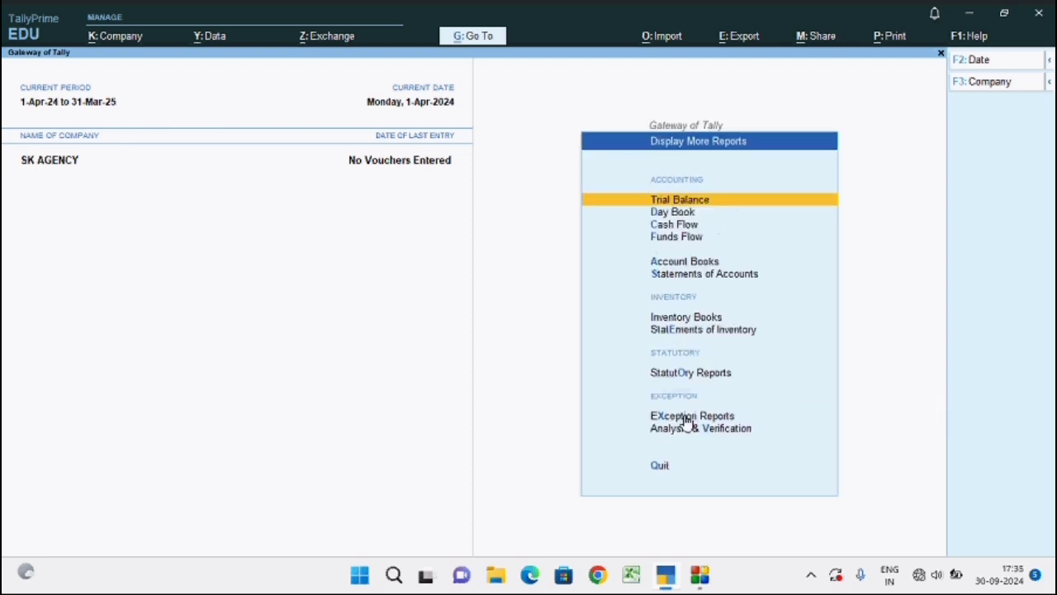
left_click(684, 264)
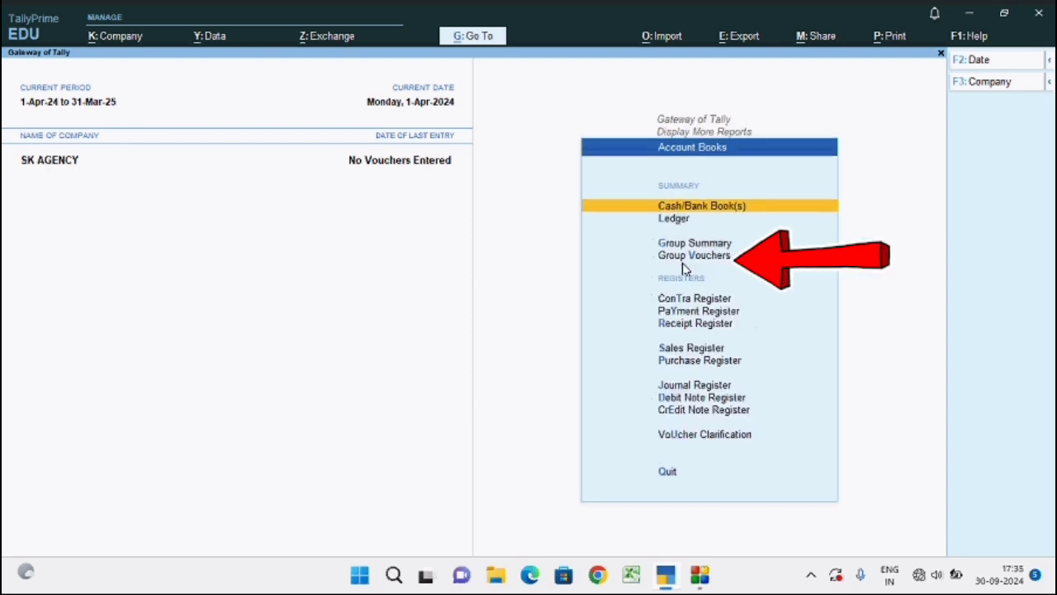
left_click(673, 220)
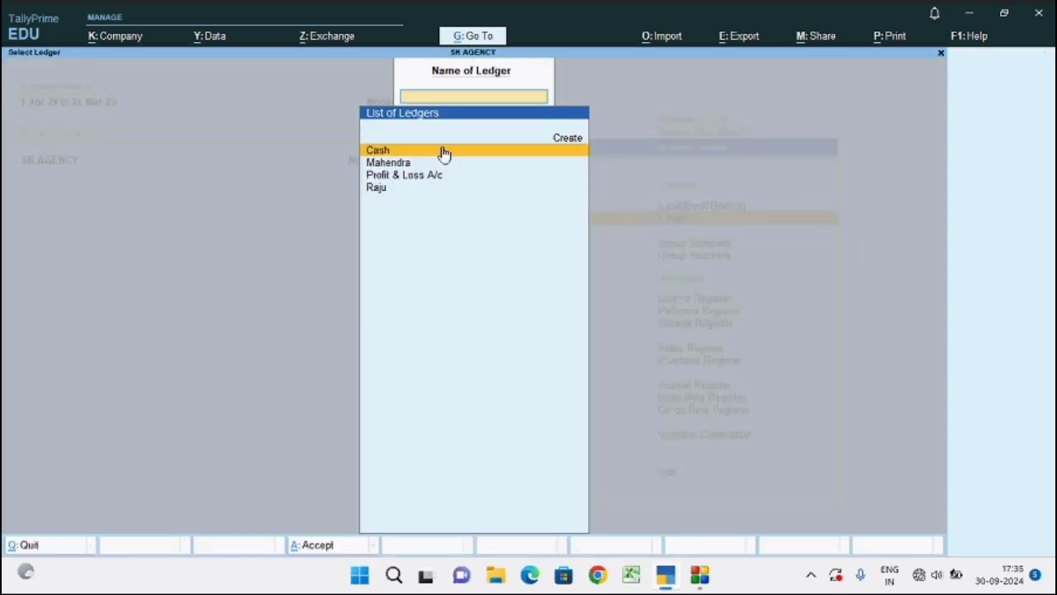
Step: Open the customer's (debtor's) ledger, view its contact details, and return to the list of ledgers
left_click(382, 189)
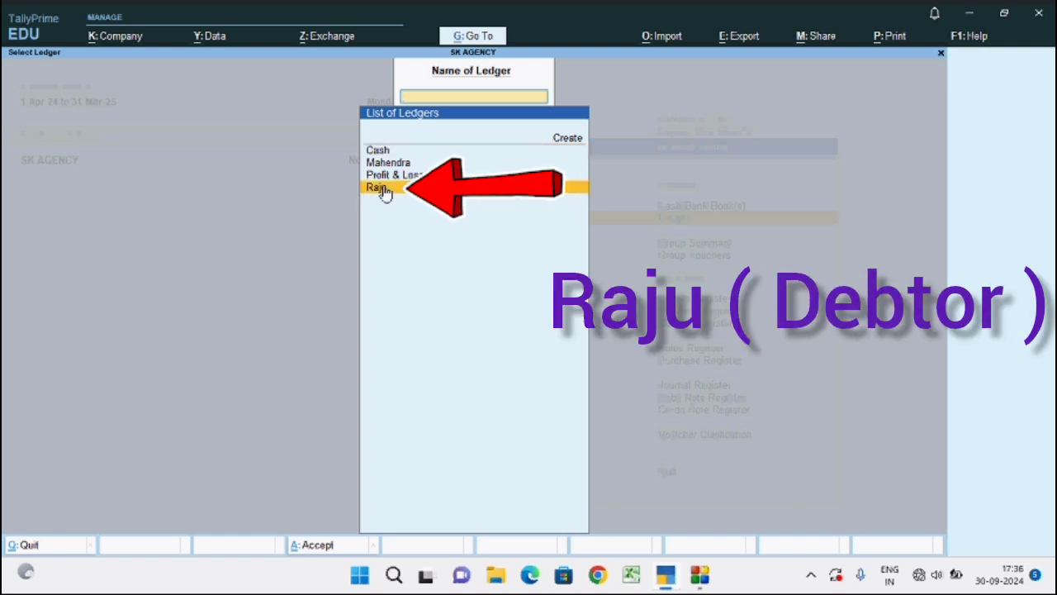
left_click(382, 189)
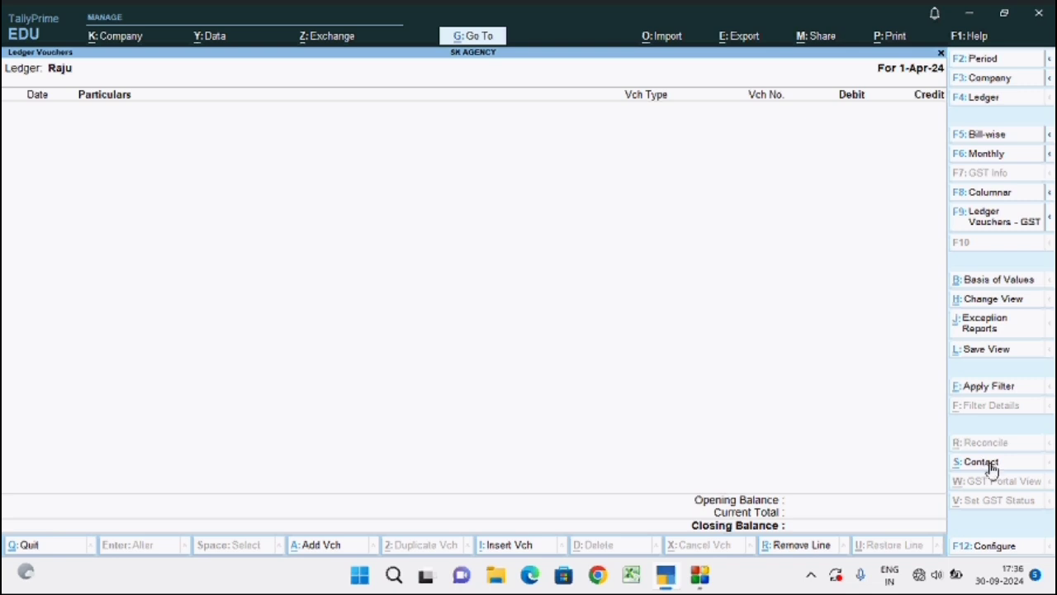
key("alt+s")
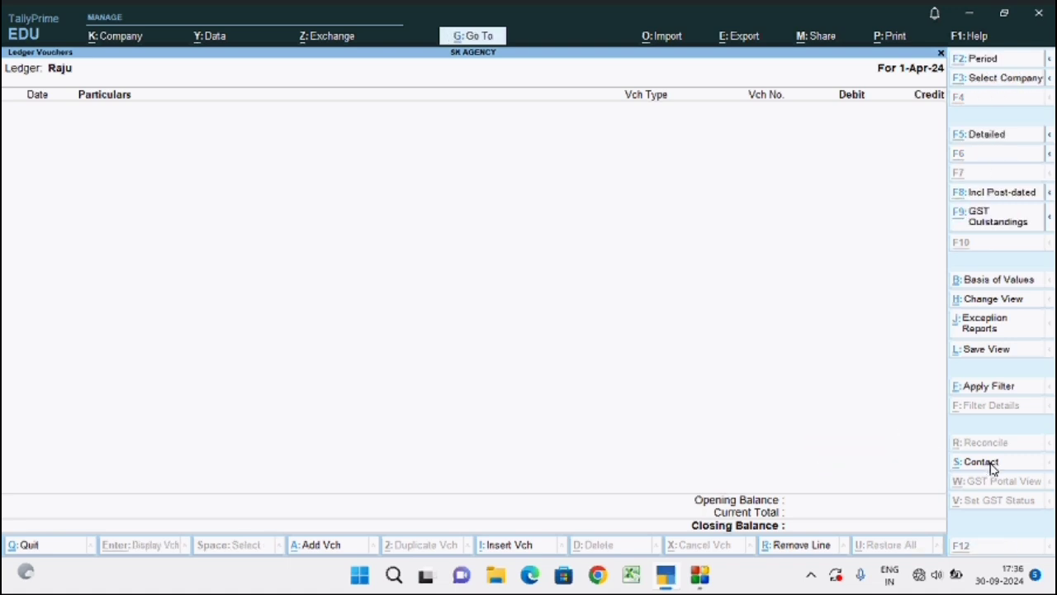
key("alt+s")
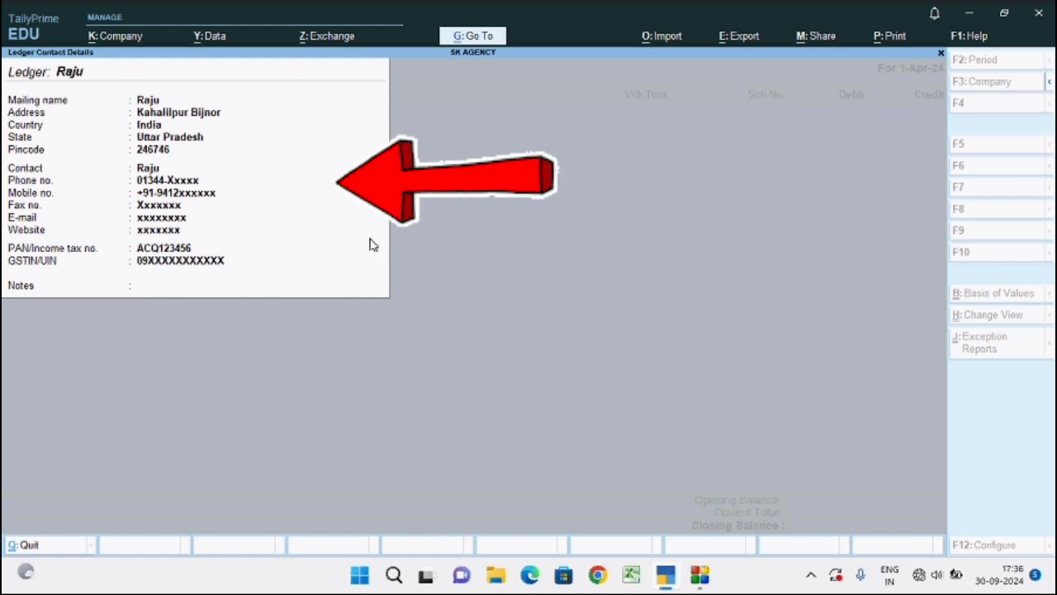
key("Escape")
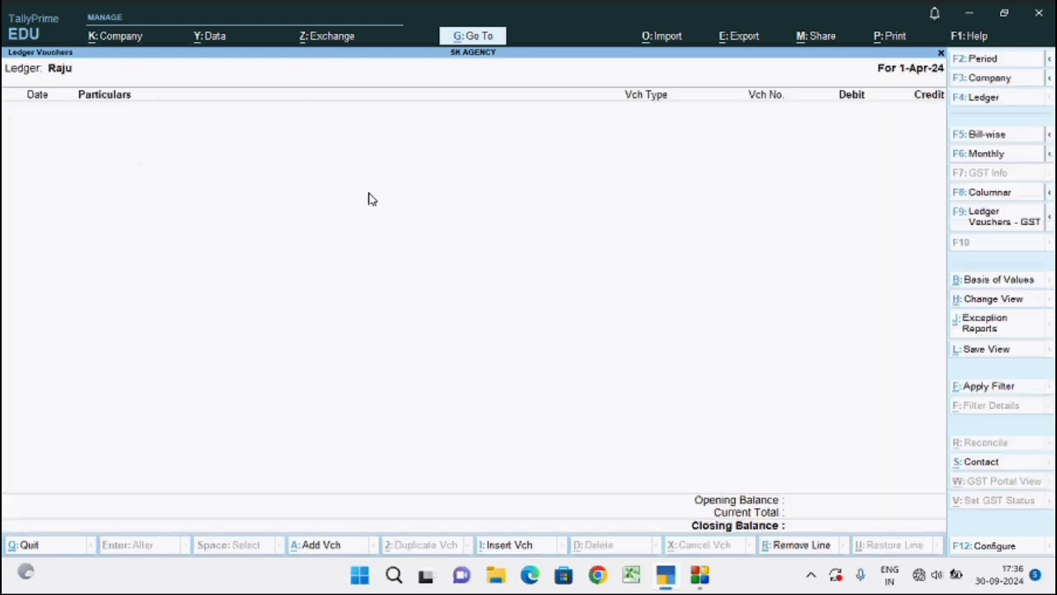
key("Escape")
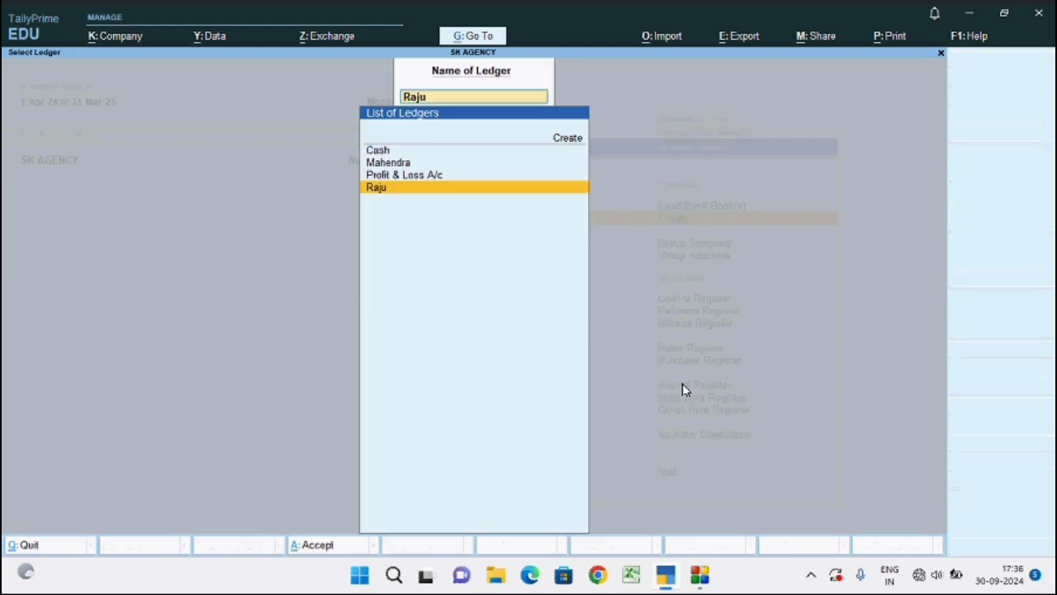
Step: View the contact details of the supplier's (creditor's) ledger and return to the Gateway of Tally
left_click(404, 165)
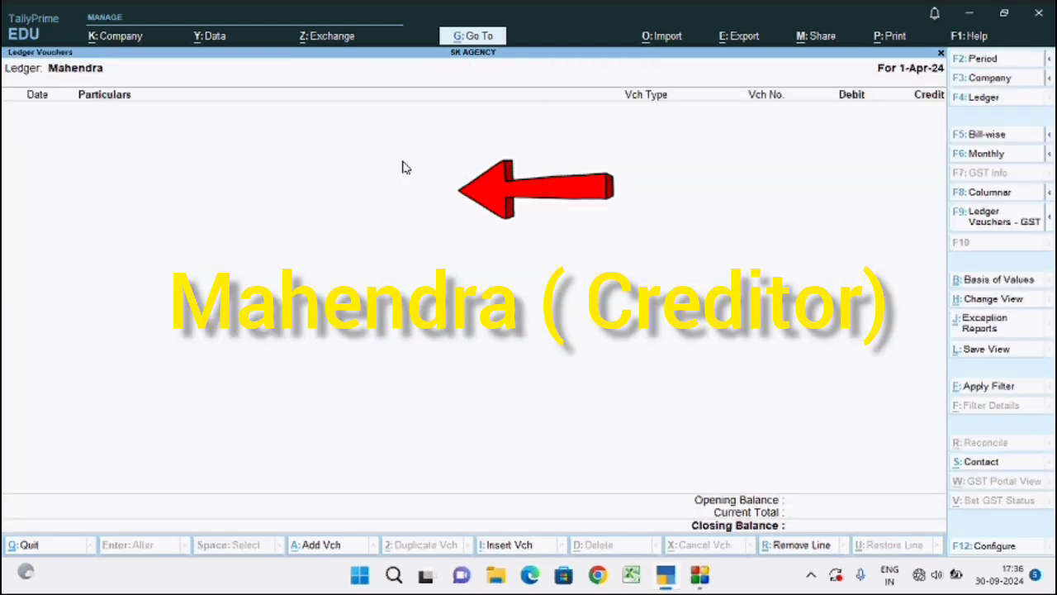
left_click(981, 467)
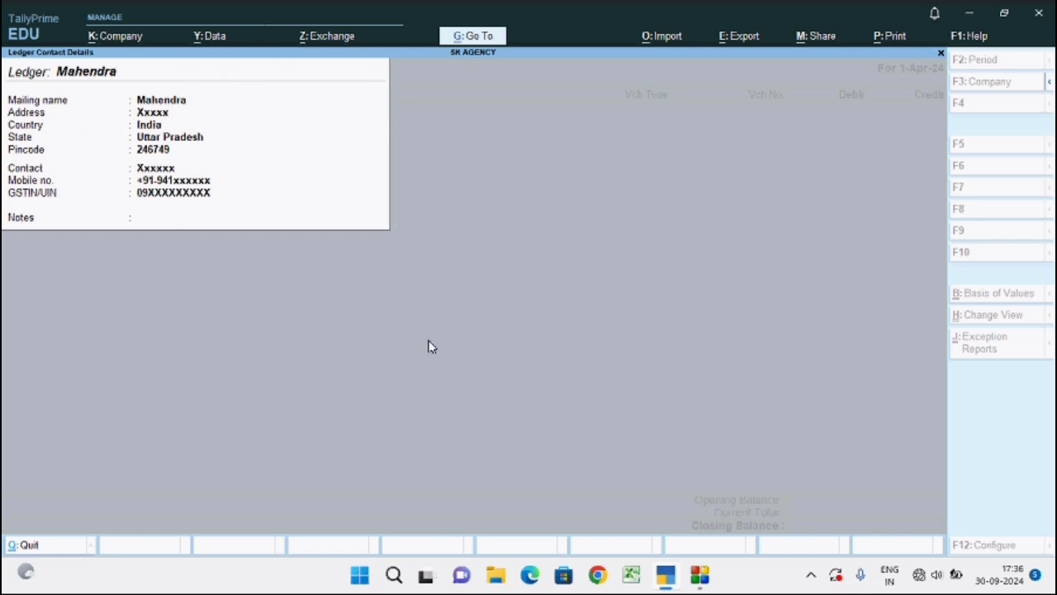
key("Escape")
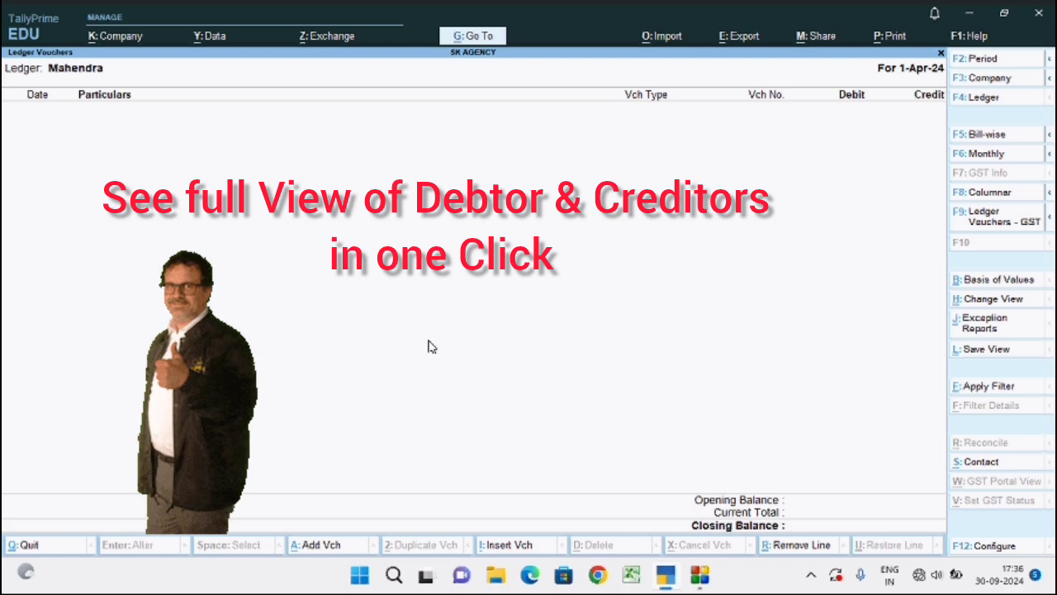
key("Escape")
key("Escape")
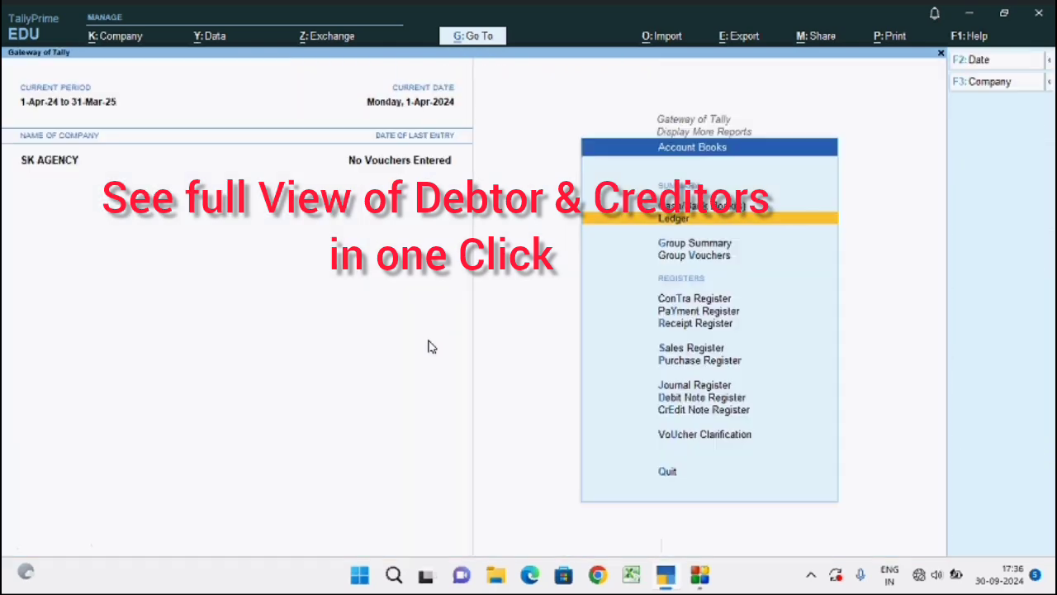
key("Escape")
key("Escape")
key("Escape")
key("Escape")
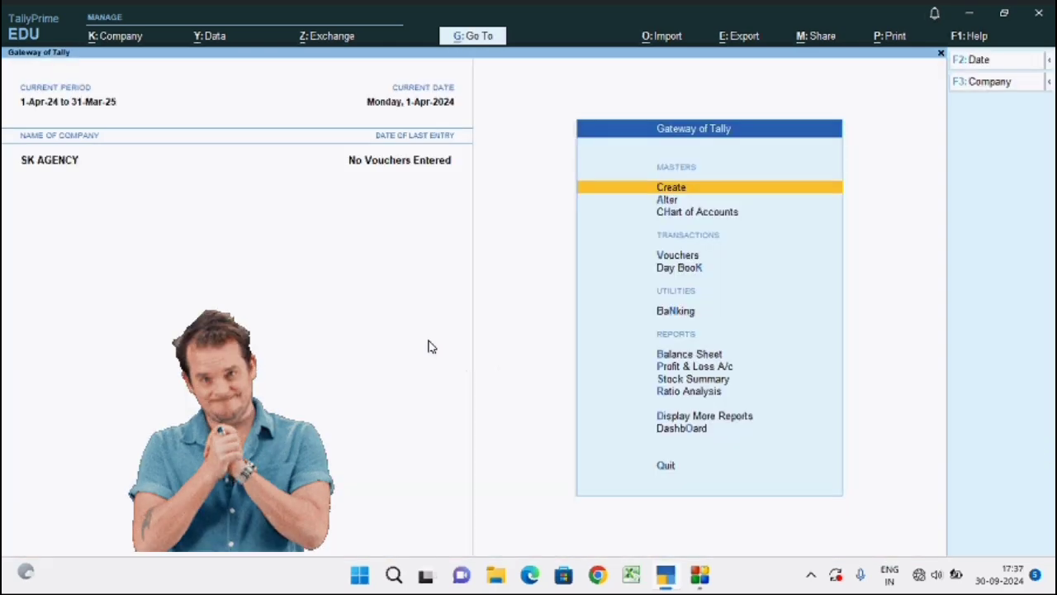